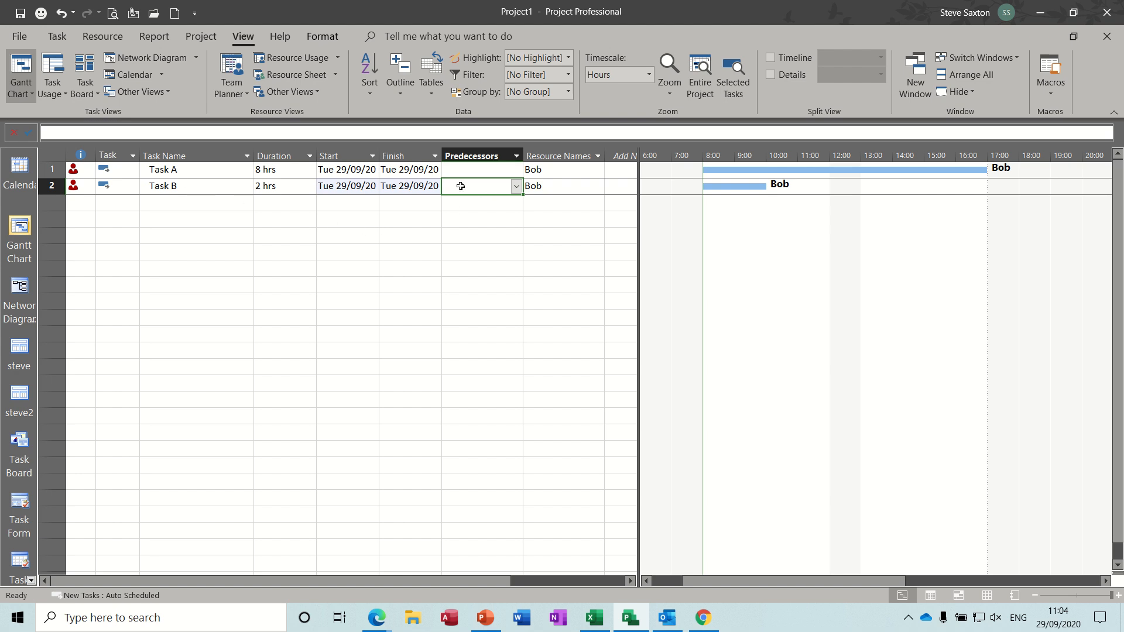
Try making task 1 the predecessor of Task B, and undo the link
type("1")
left_click(412, 205)
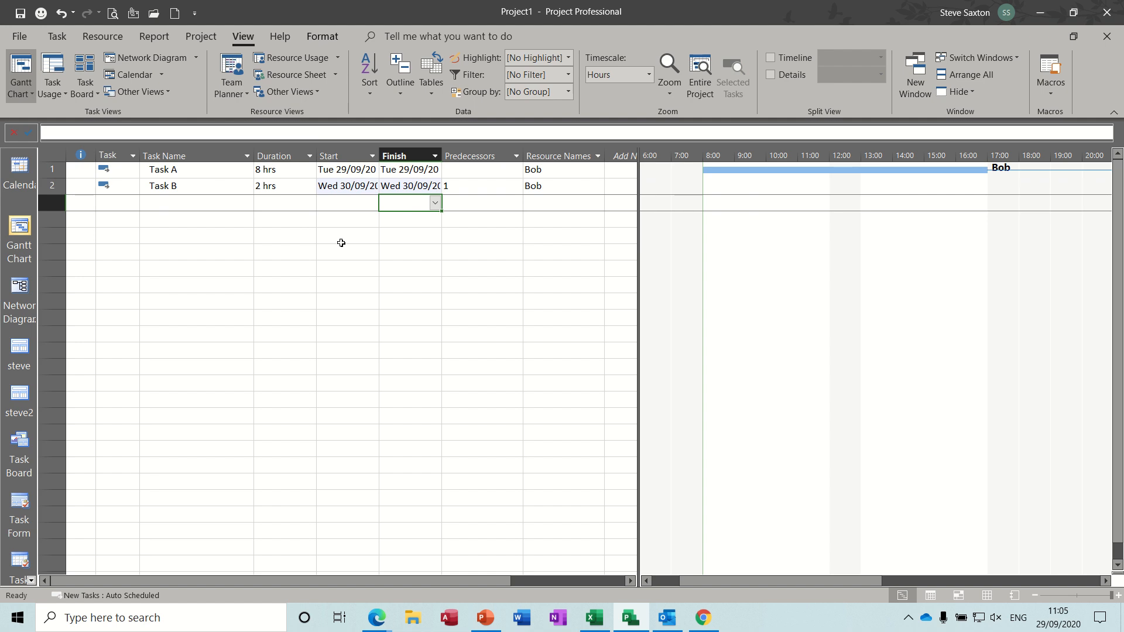
key("ctrl+z")
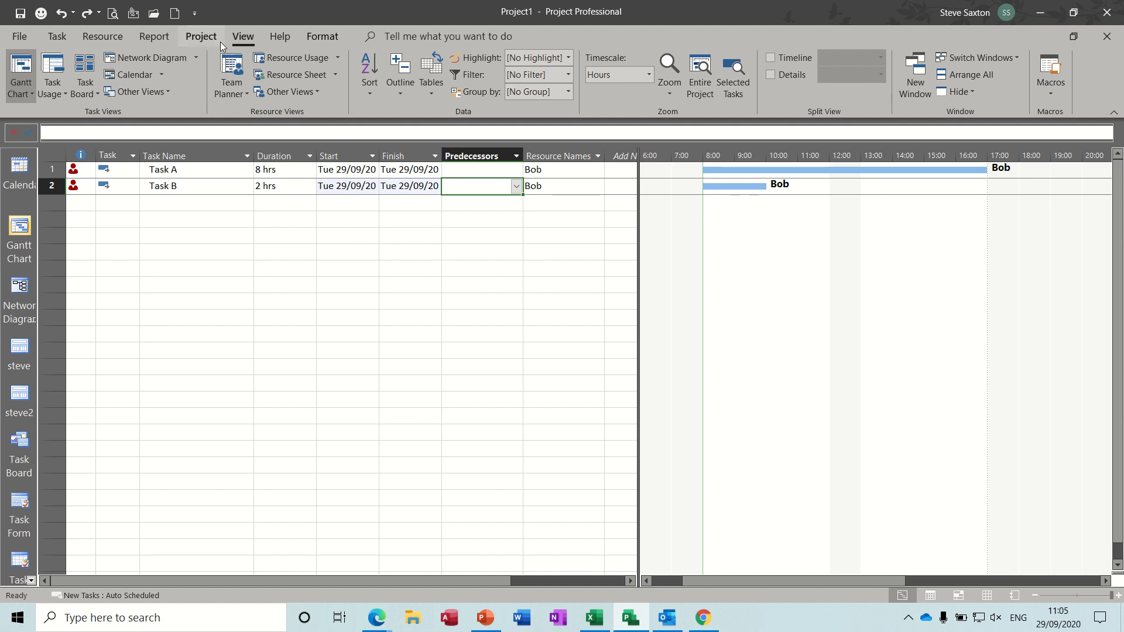
Level all resources in the project, check the bars in the Gantt chart, and clear the leveling for the entire project
left_click(120, 36)
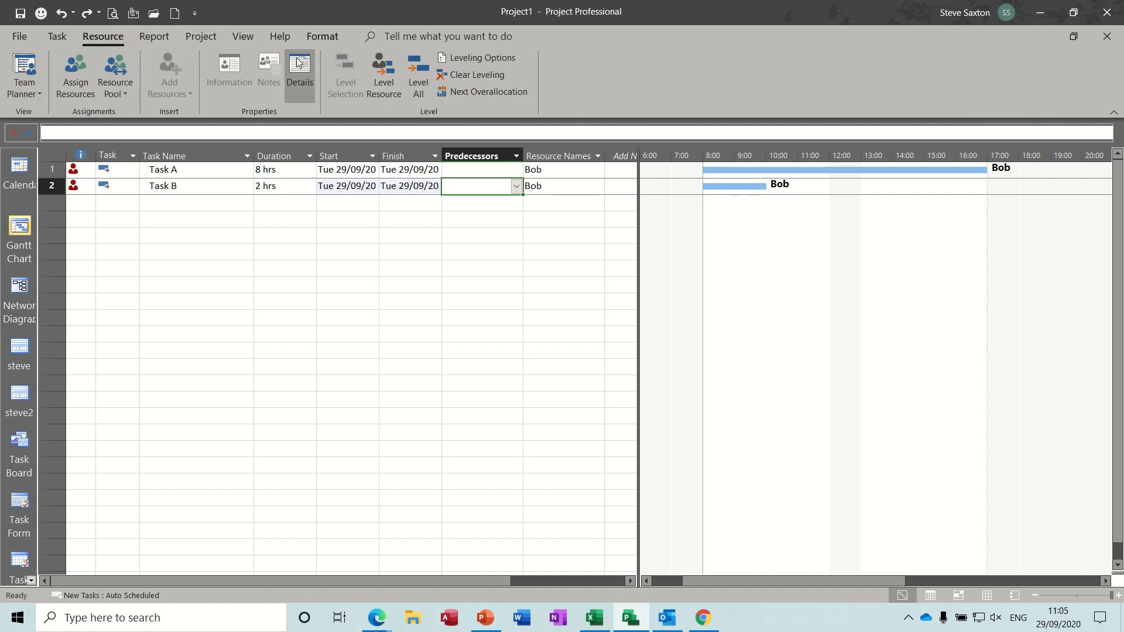
left_click(419, 73)
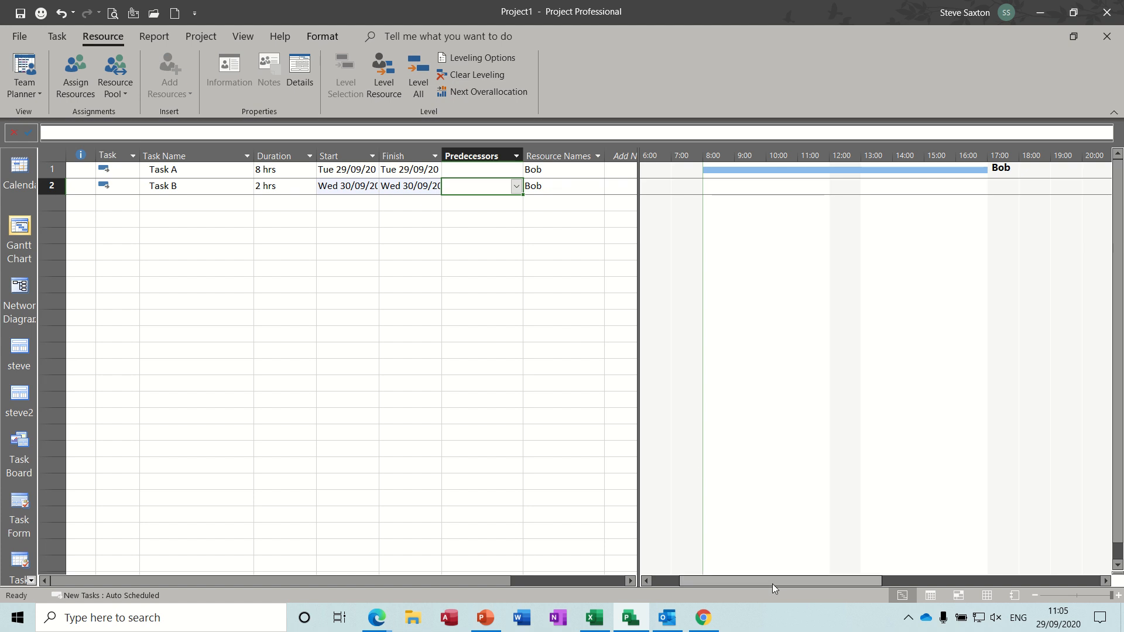
left_click_drag(772, 579, 746, 577)
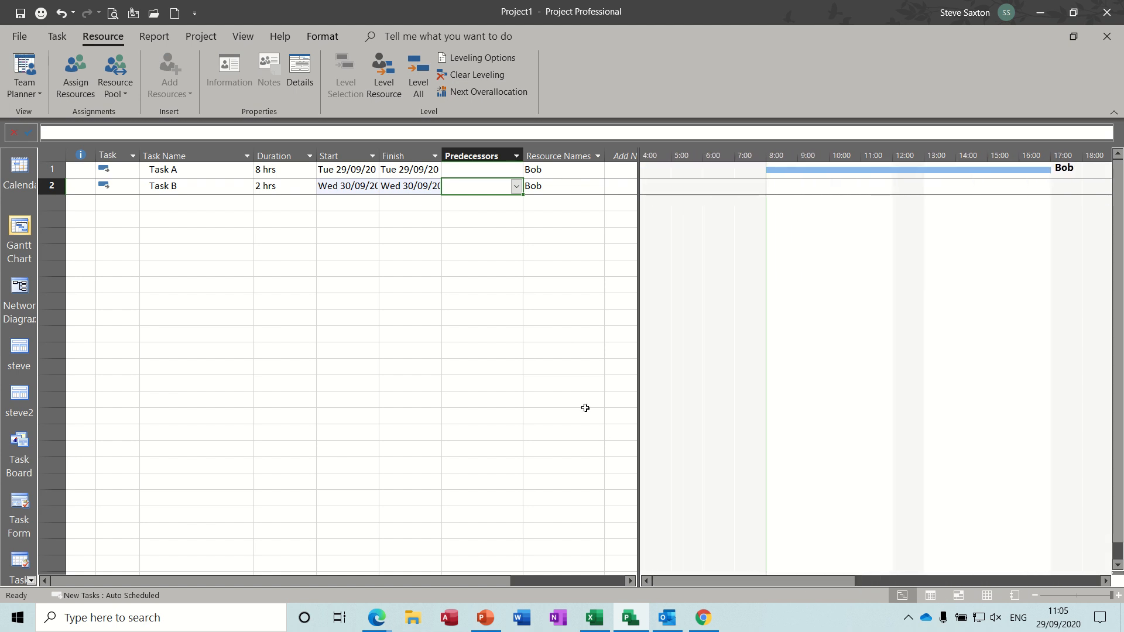
left_click(462, 75)
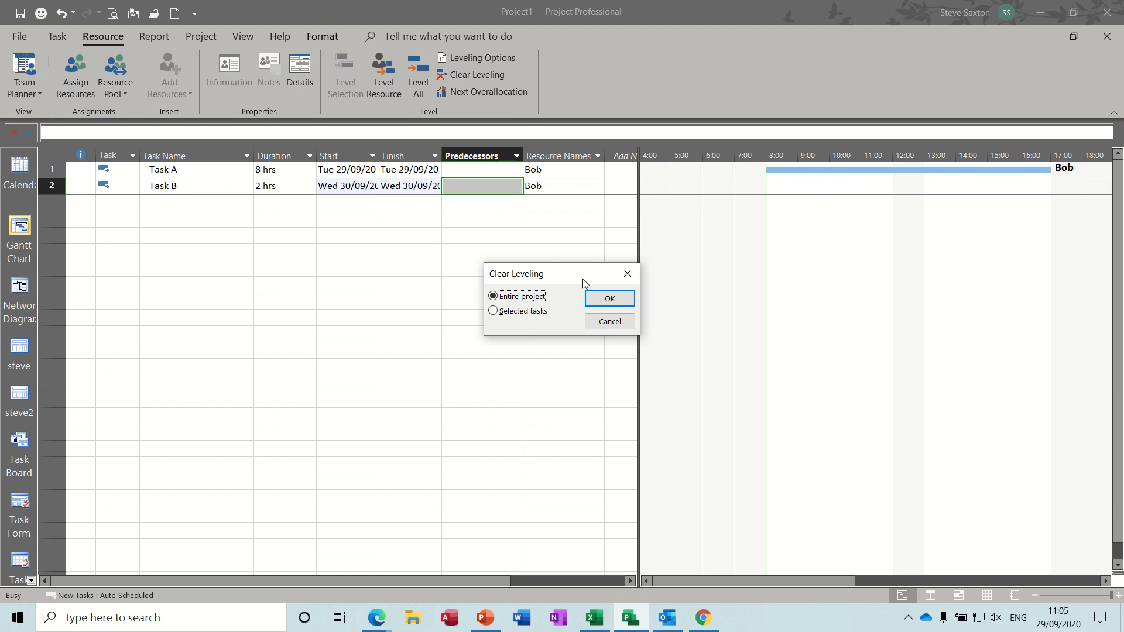
left_click(606, 298)
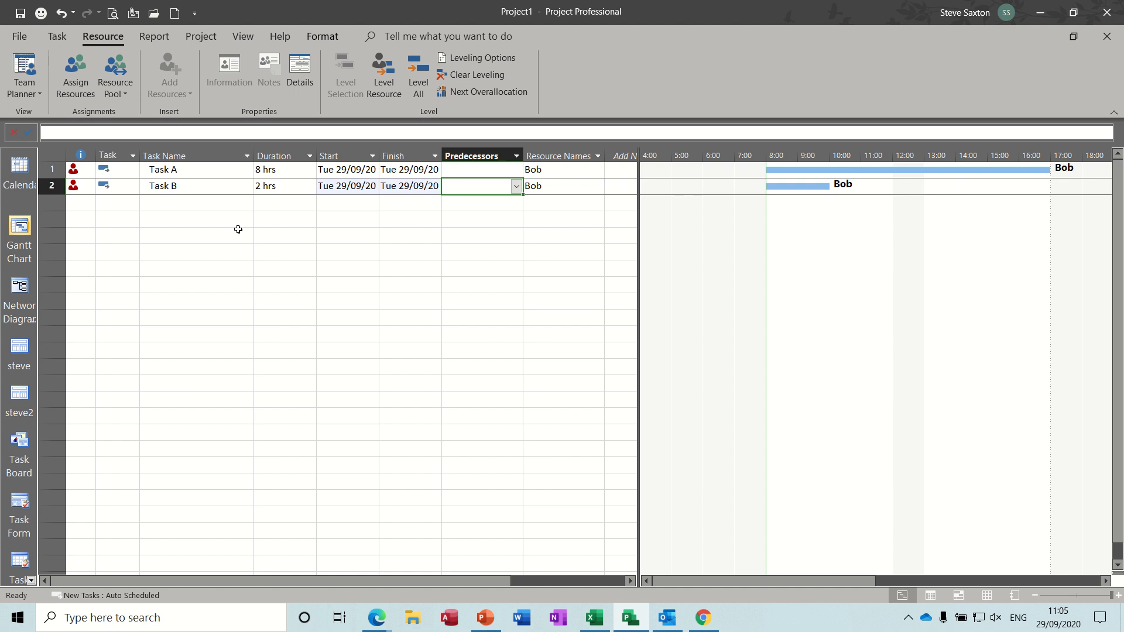
Show the details pane below the Gantt chart and set it to Resource Usage
left_click(244, 38)
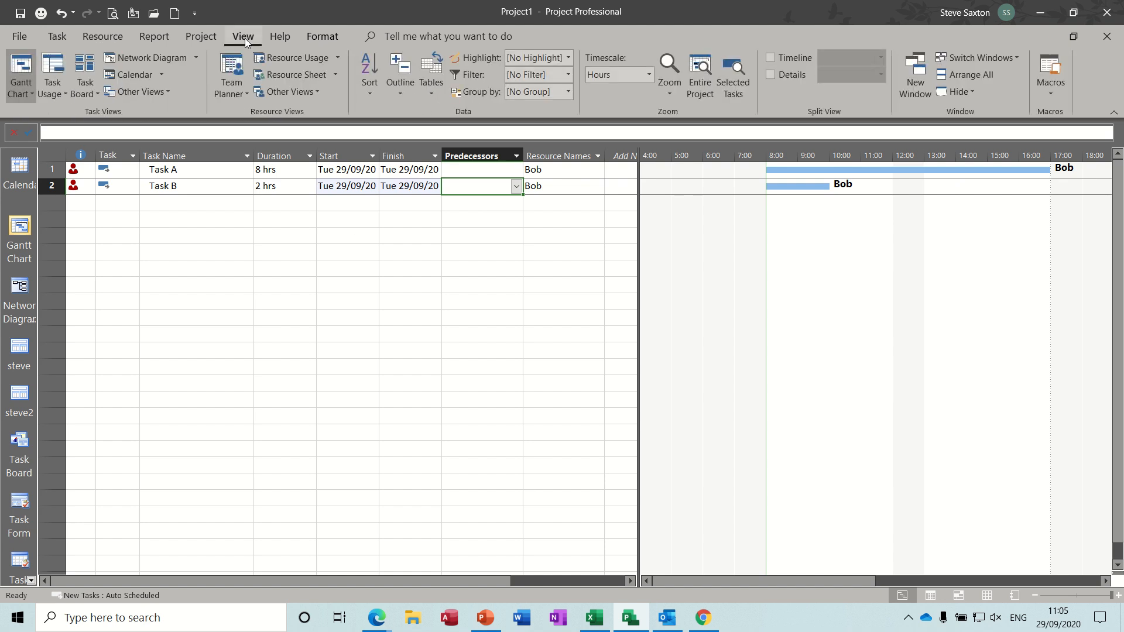
left_click(771, 74)
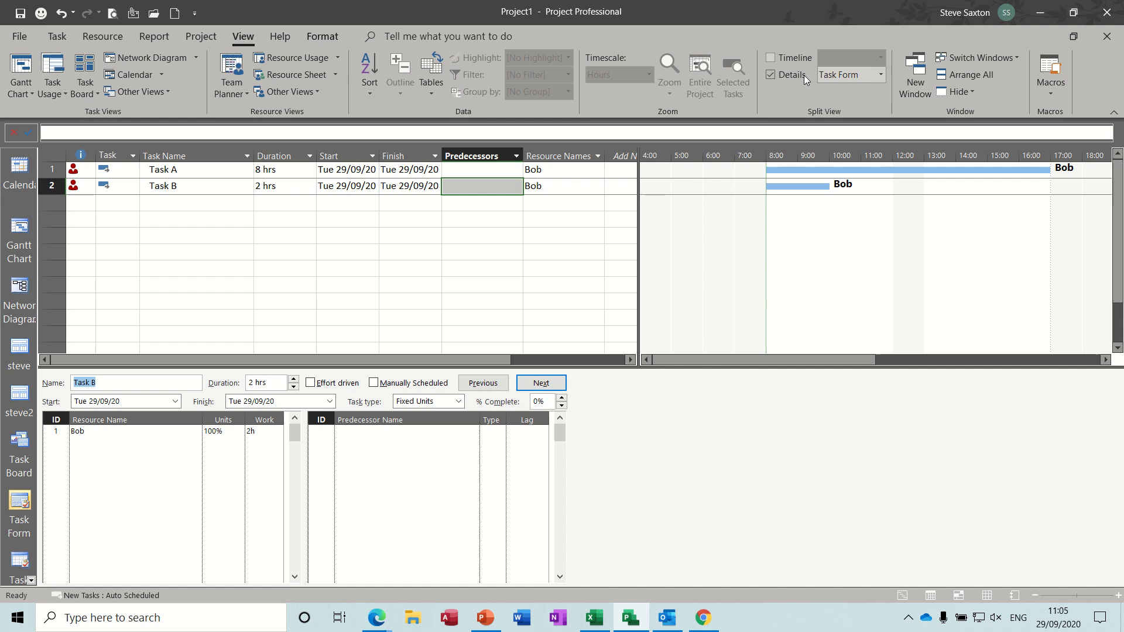
left_click(881, 76)
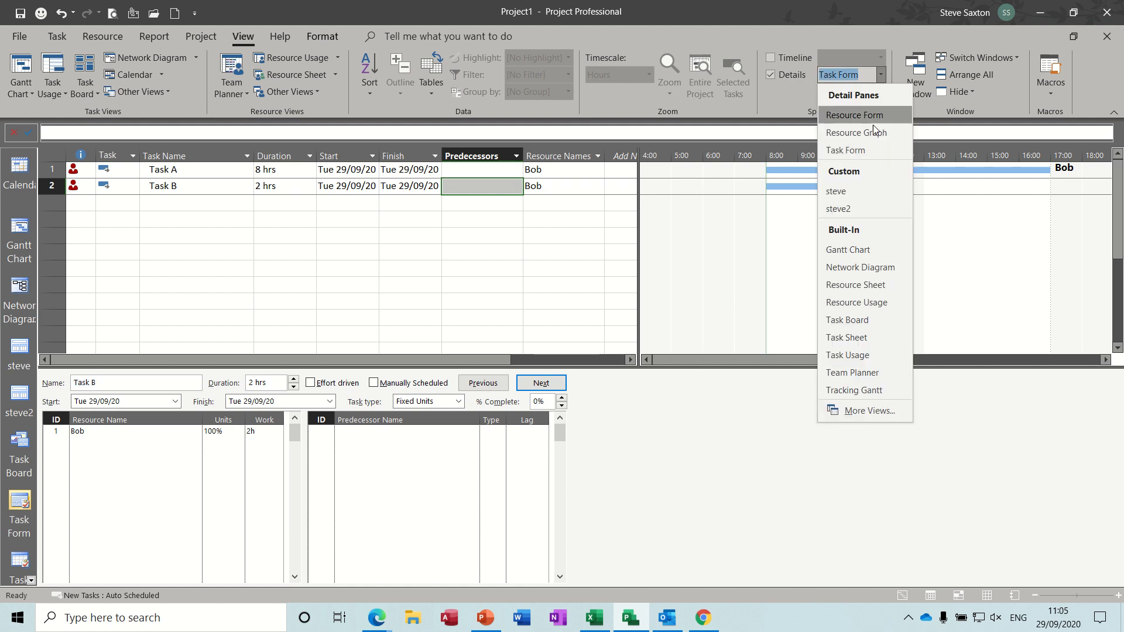
left_click(857, 302)
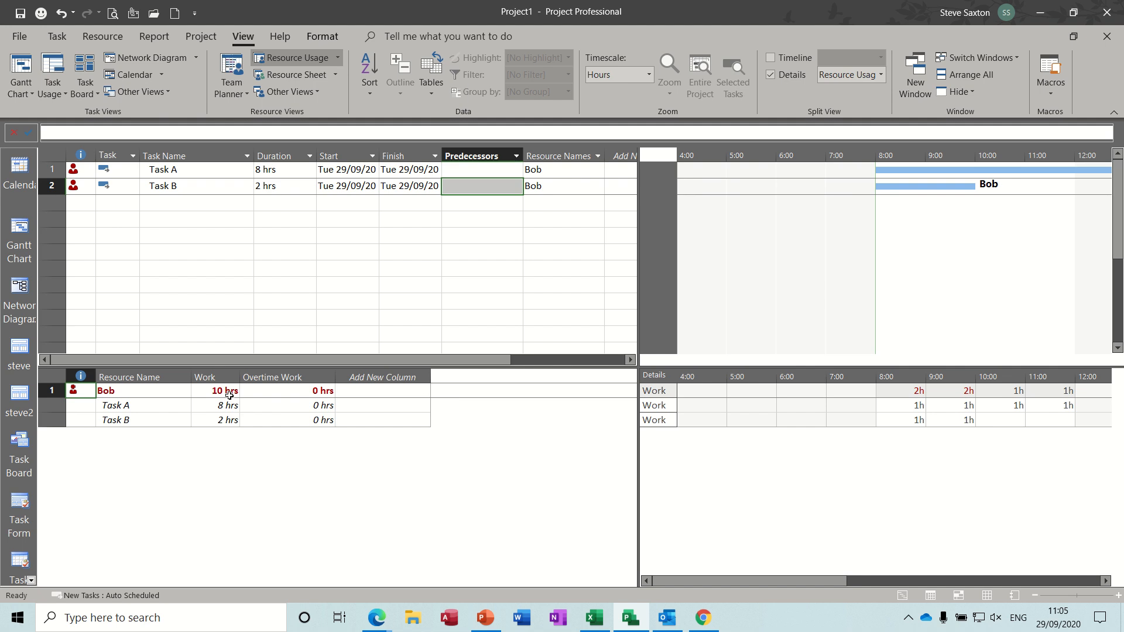
Add an Overtime Work column to the Resource Usage table
left_click(383, 377)
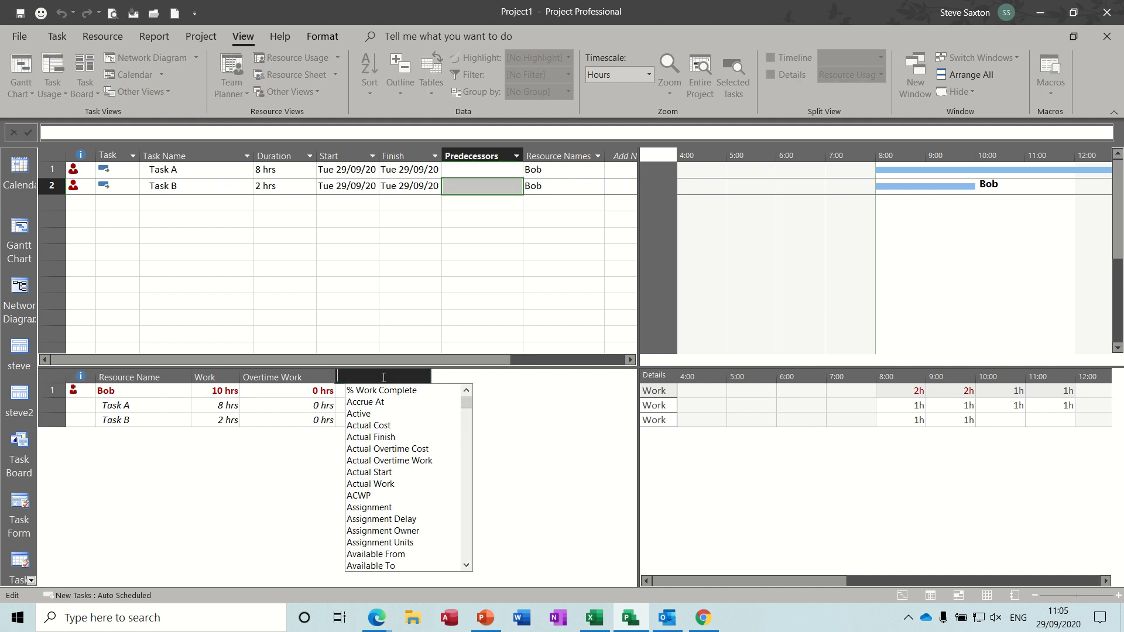
type("wo")
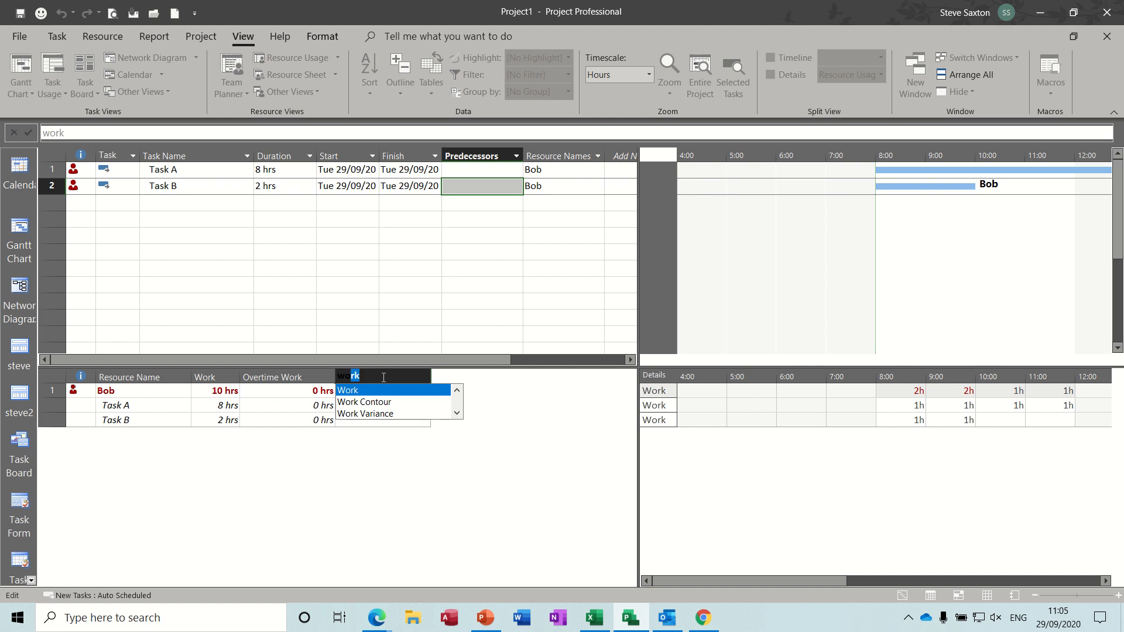
type("v")
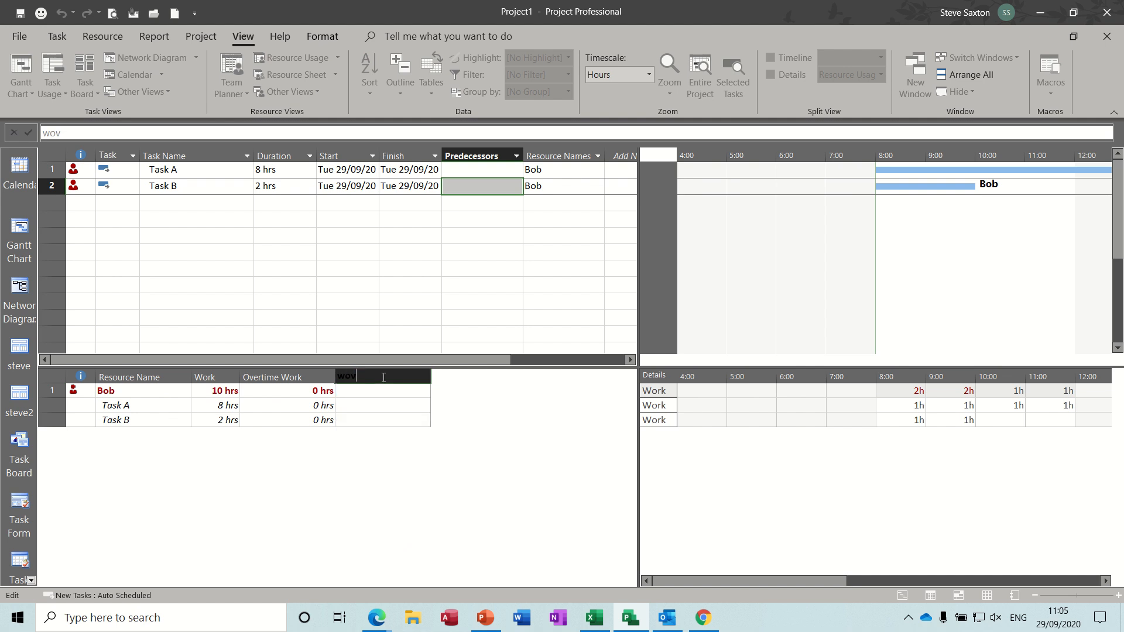
key("BackSpace")
key("BackSpace")
key("BackSpace")
type("o")
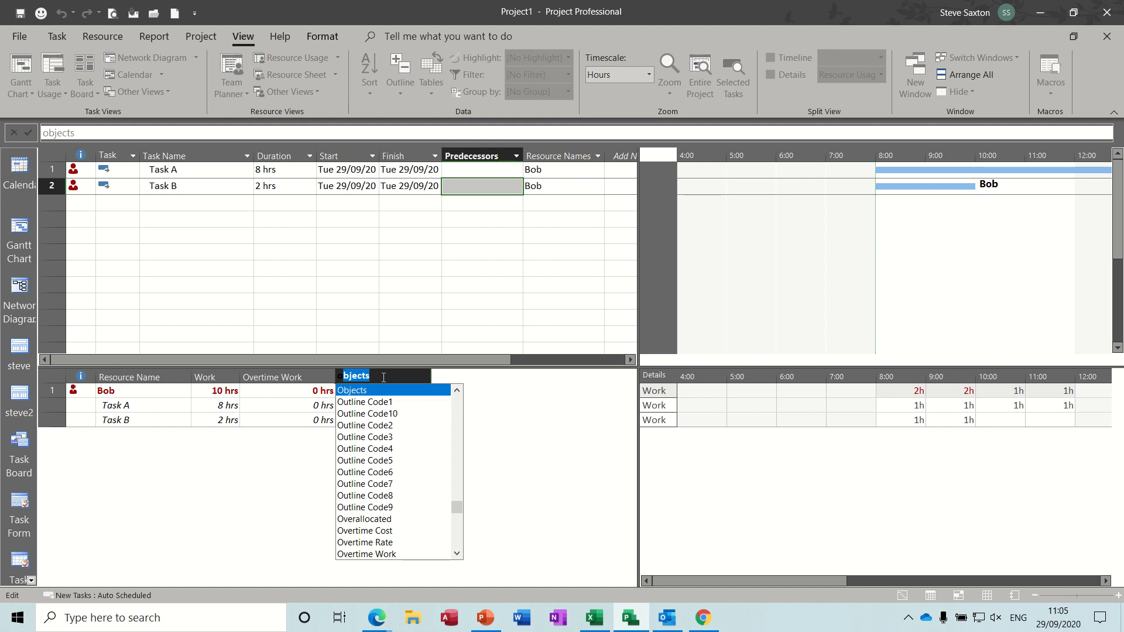
type("verallocated")
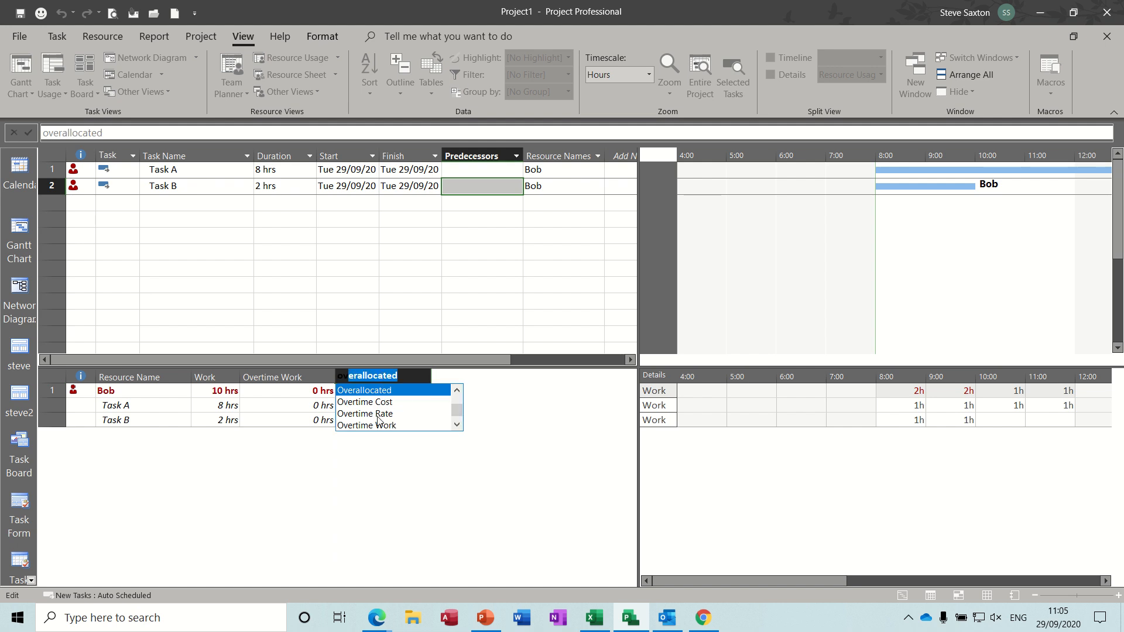
left_click(378, 425)
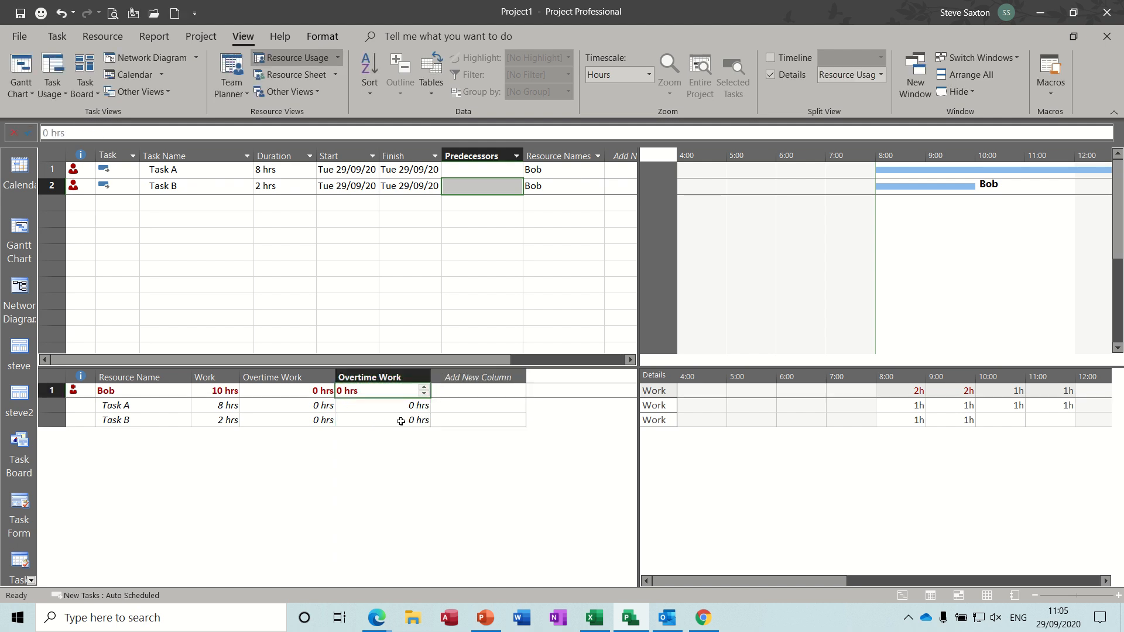
Set Task B's overtime work to 2h in the Resource Usage table
left_click(401, 422)
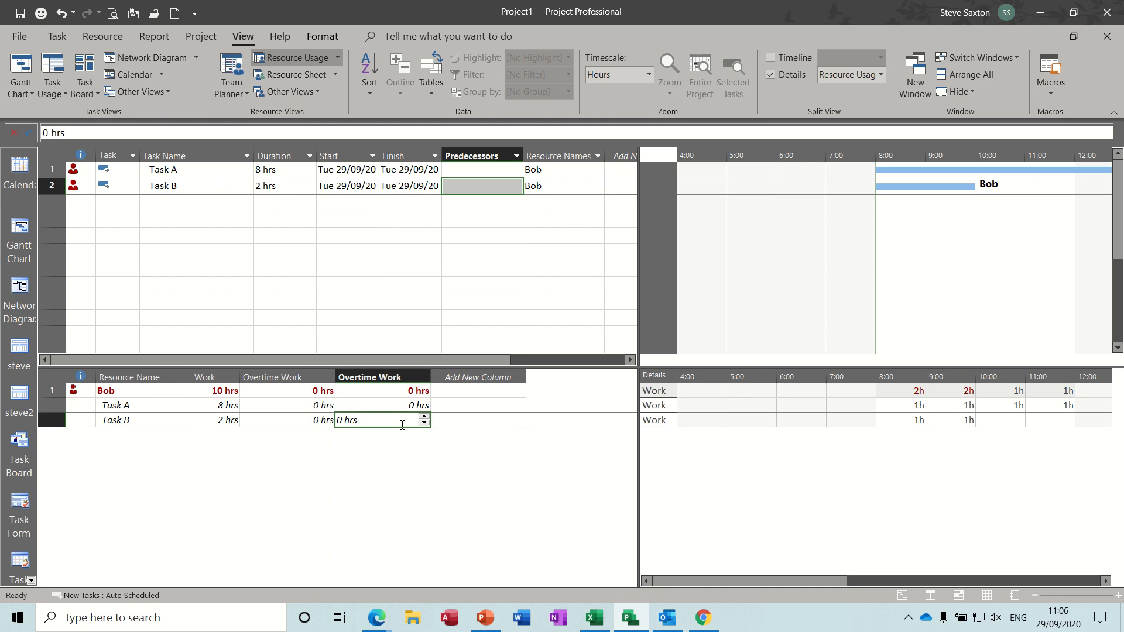
type("2h")
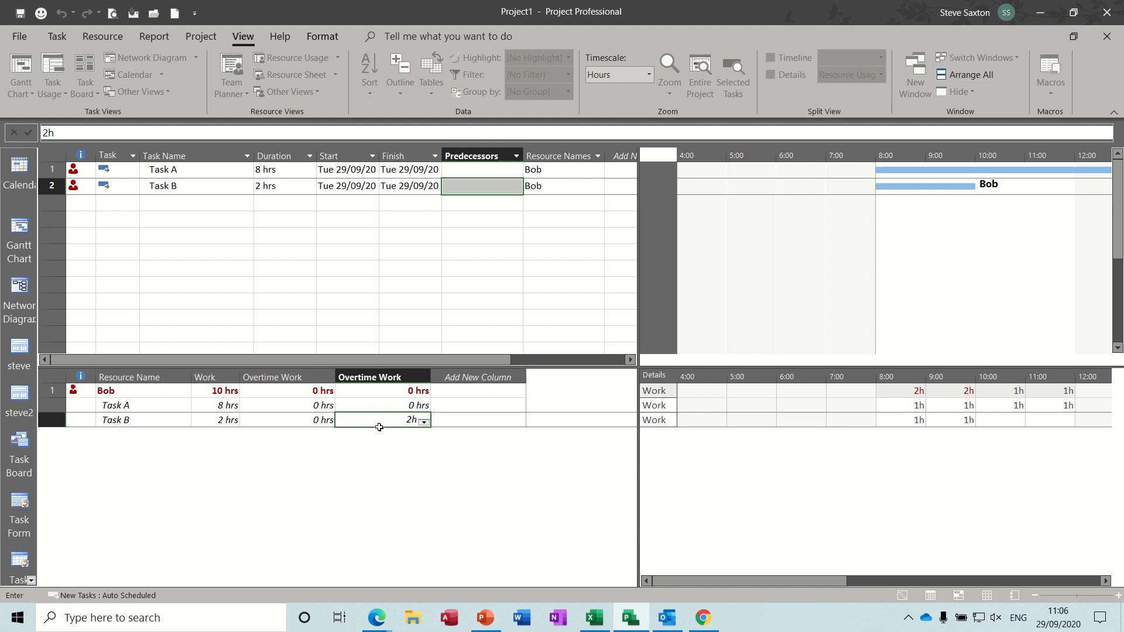
left_click(474, 421)
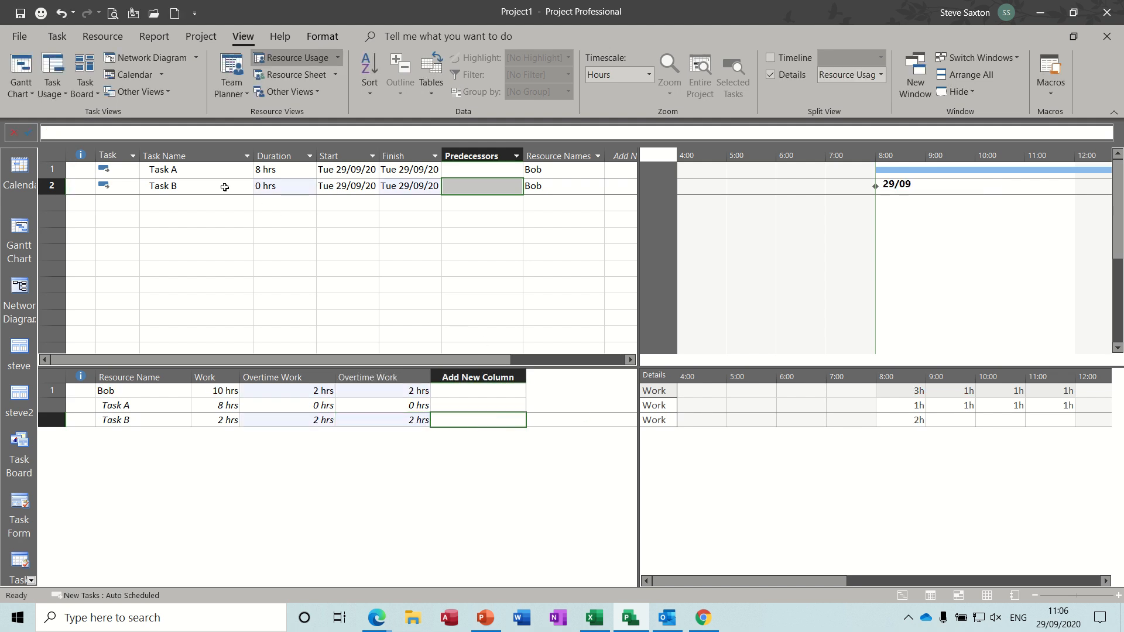
Set task 1 as Task B's predecessor and check the hourly work around the end of the working day
left_click(460, 188)
type("1")
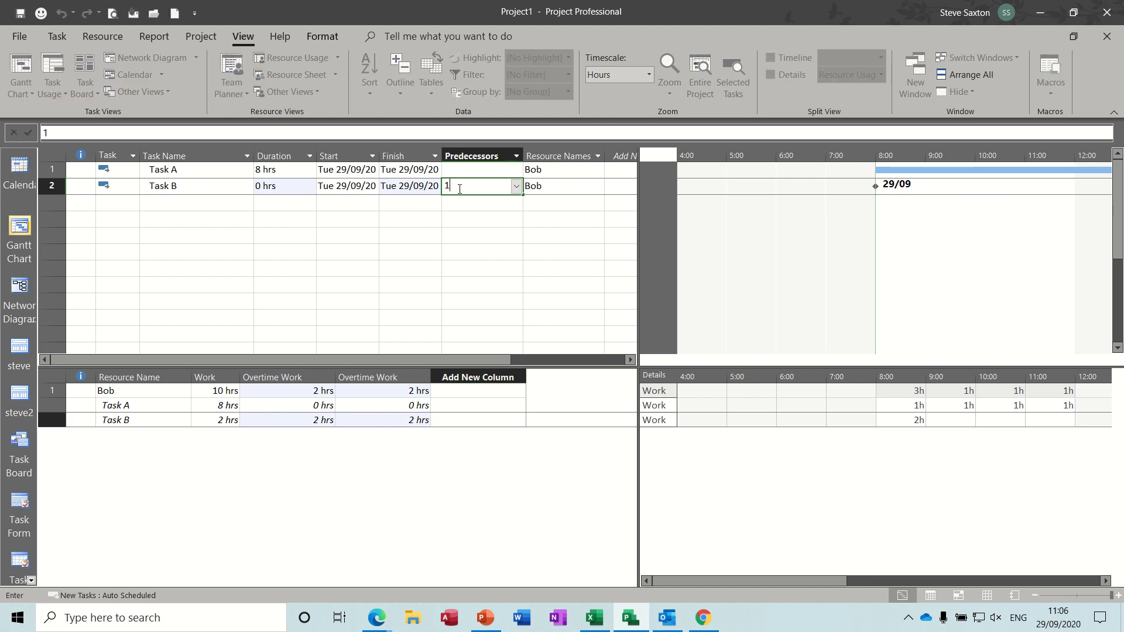
key("Return")
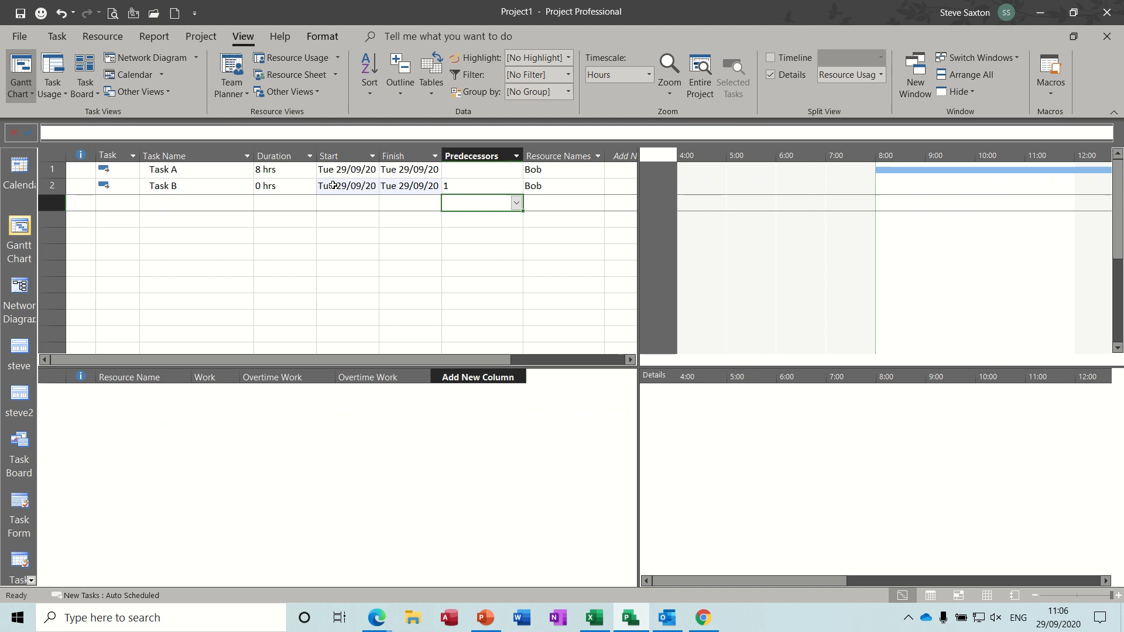
left_click(470, 185)
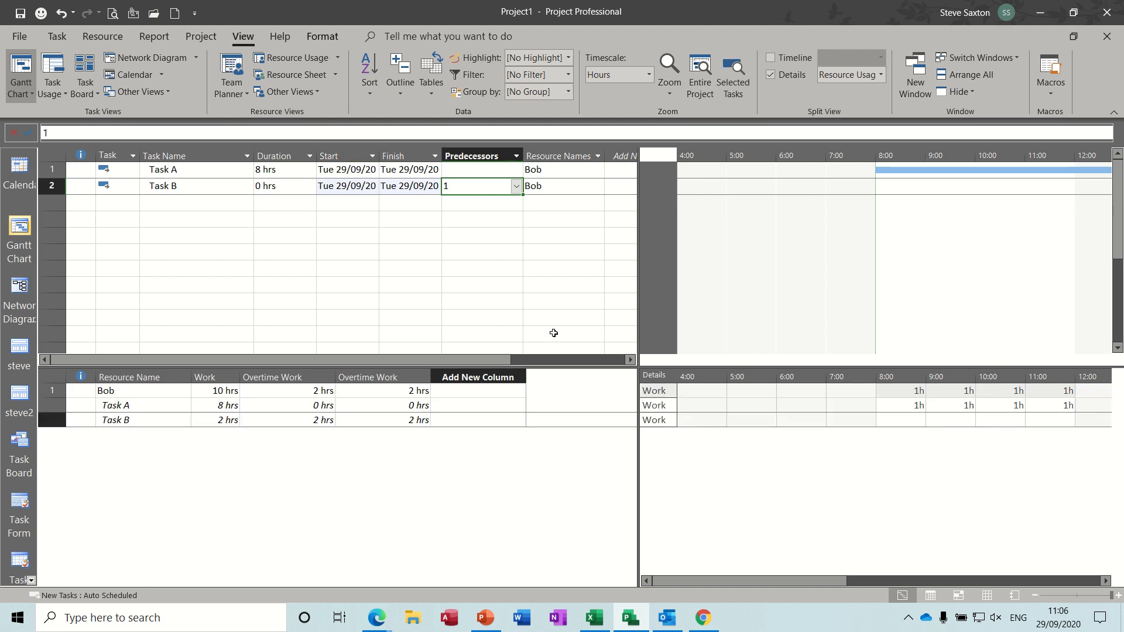
left_click(731, 581)
left_click_drag(739, 582, 934, 589)
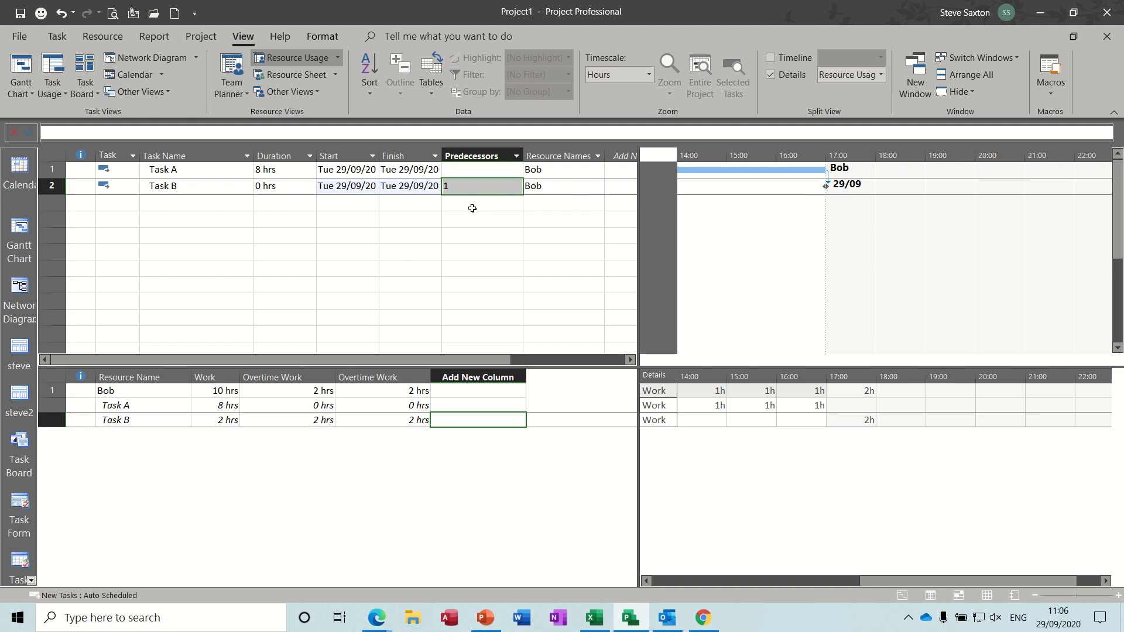
Set Task B's overtime work to 0 and delete the duplicate Overtime Work column
left_click(394, 422)
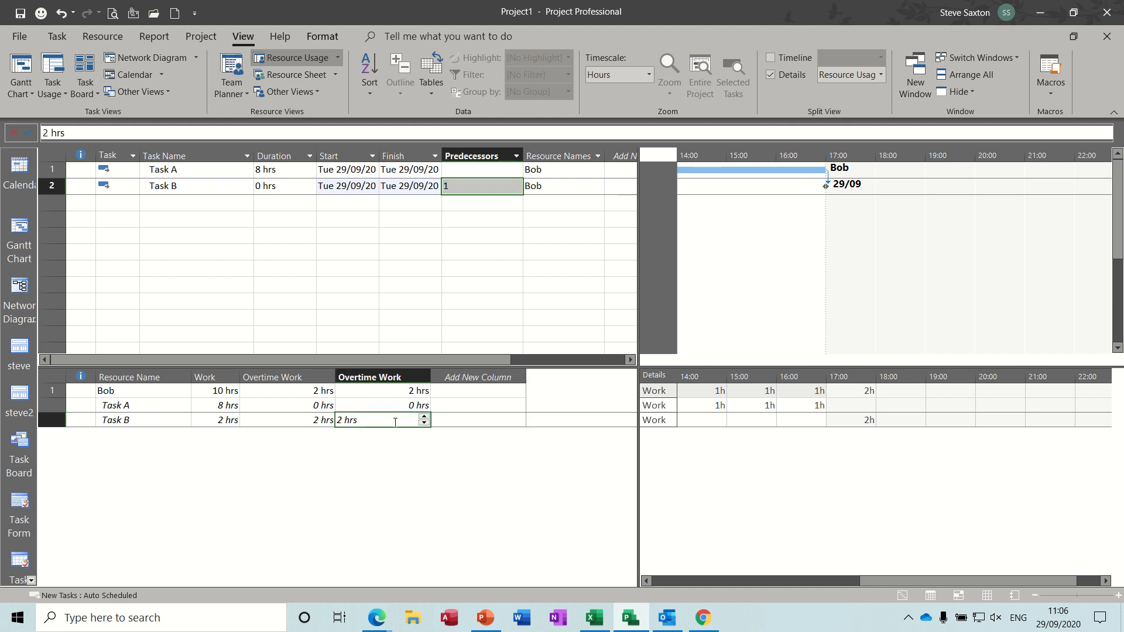
type("0")
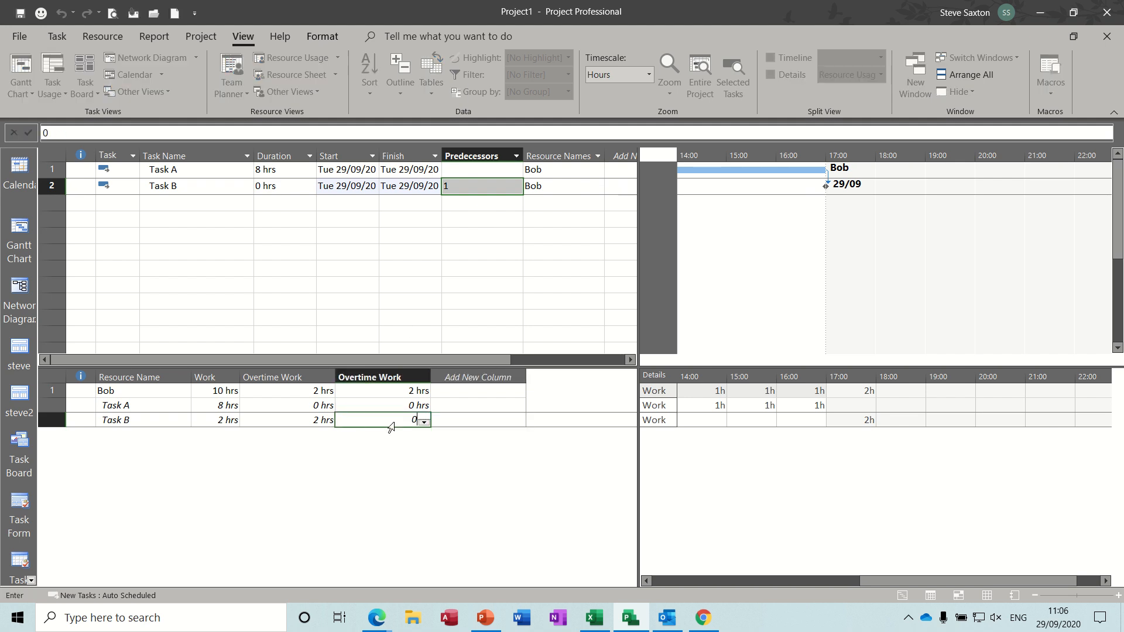
left_click(405, 302)
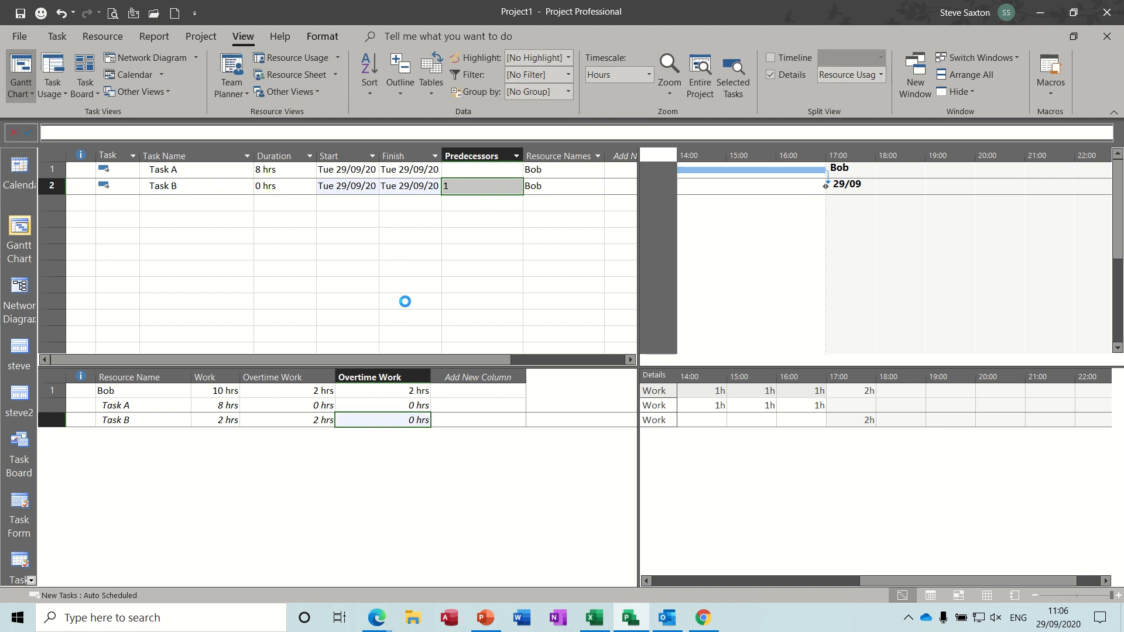
left_click(198, 190)
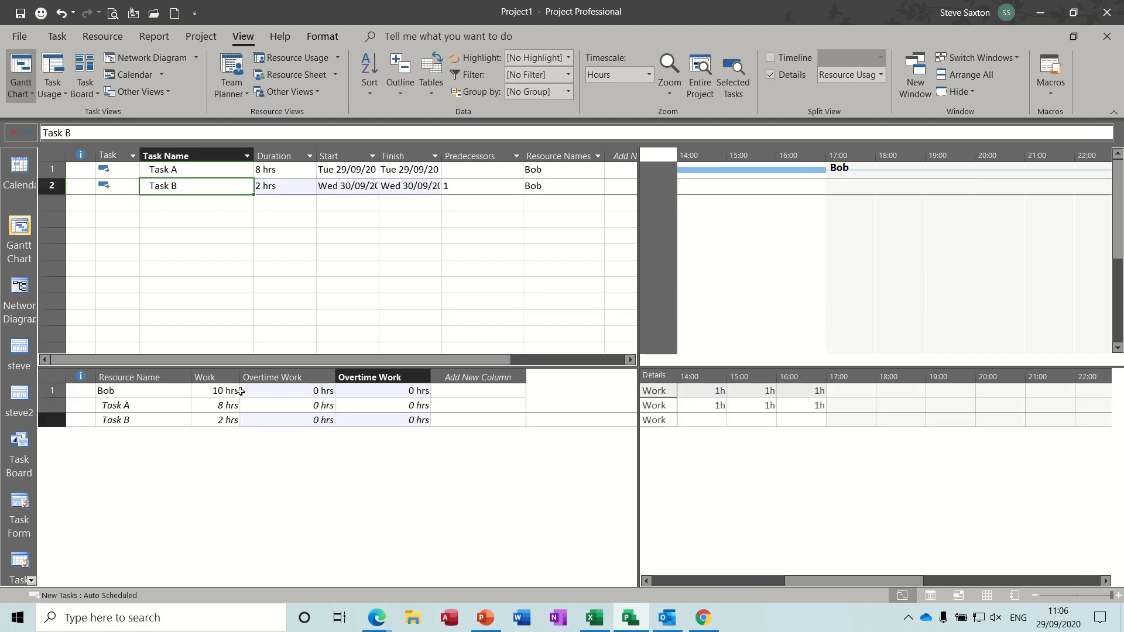
left_click(377, 377)
key("Delete")
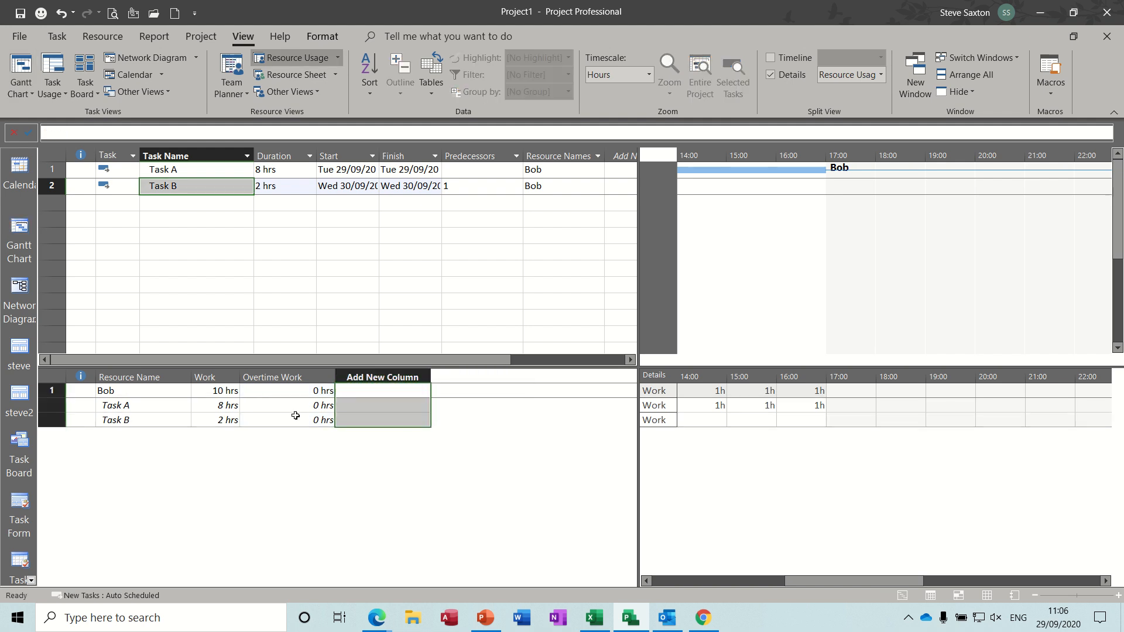
left_click(203, 188)
key("F2")
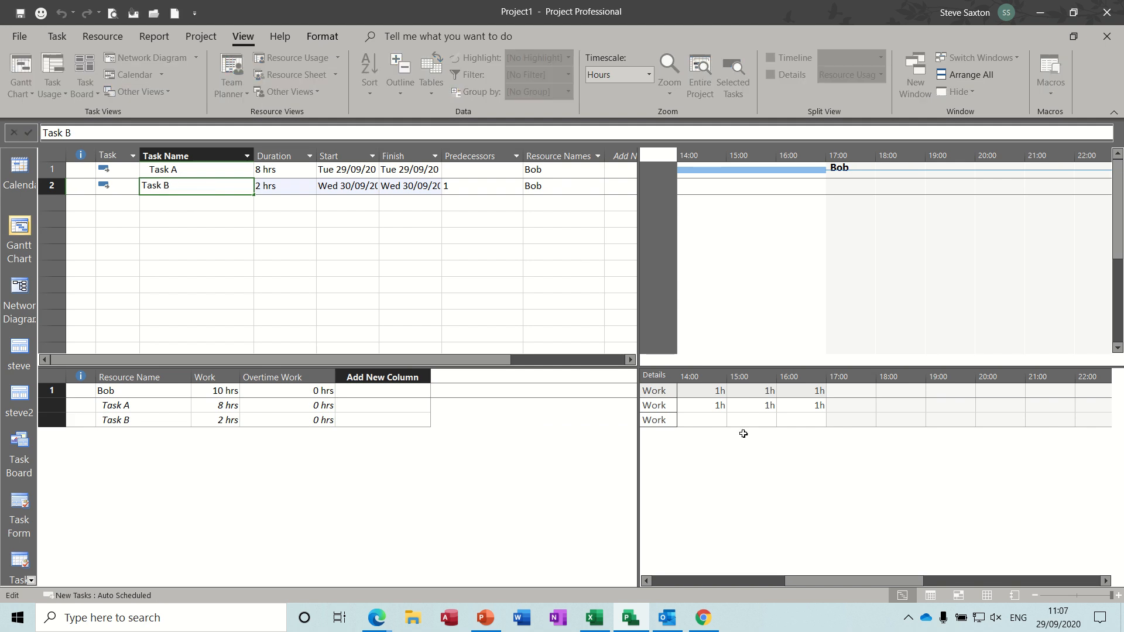
left_click_drag(816, 581, 703, 560)
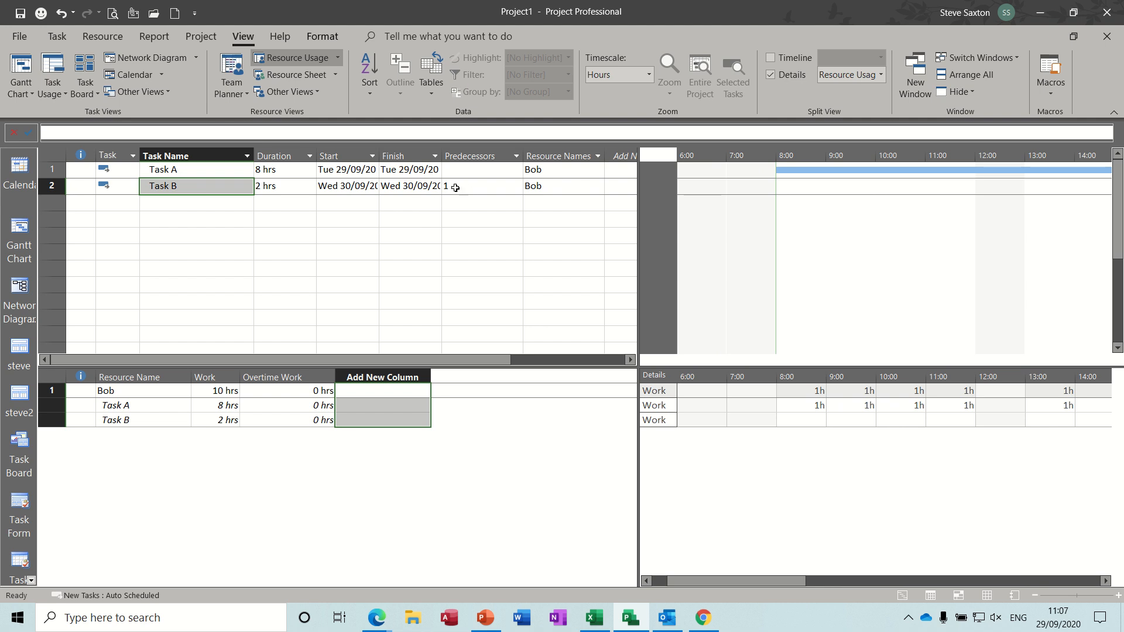
left_click(209, 187)
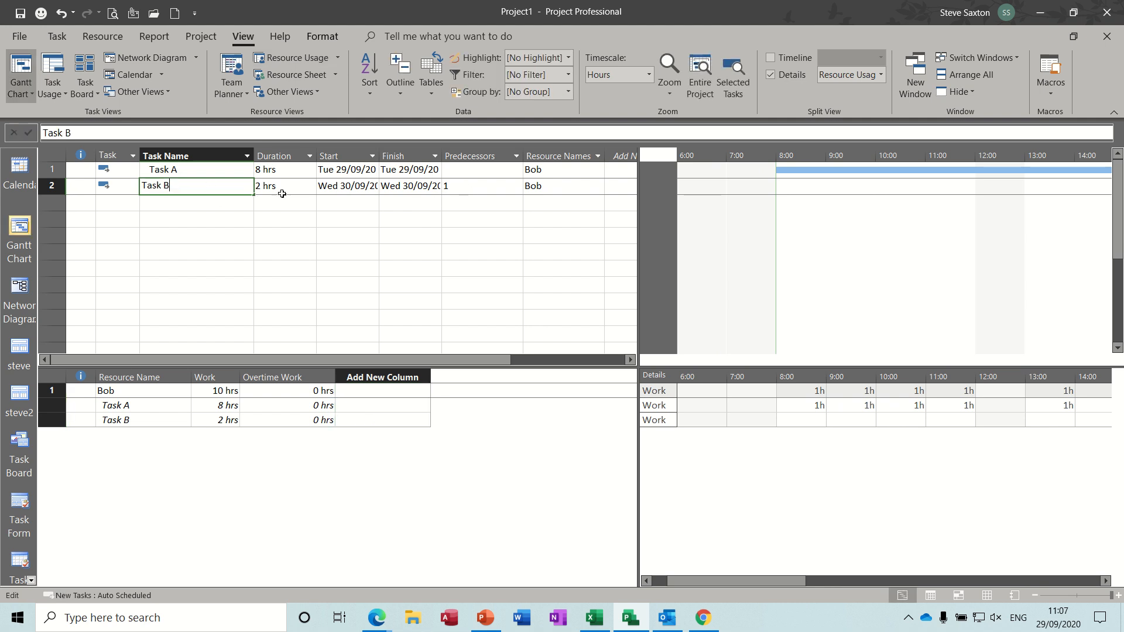
left_click(226, 202)
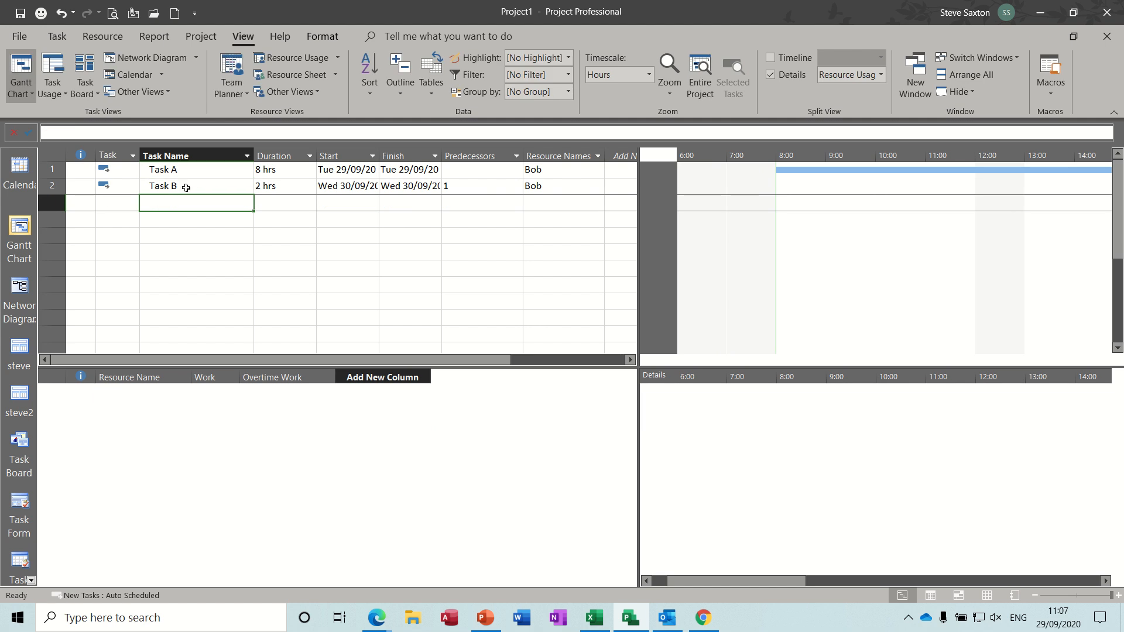
left_click(217, 190)
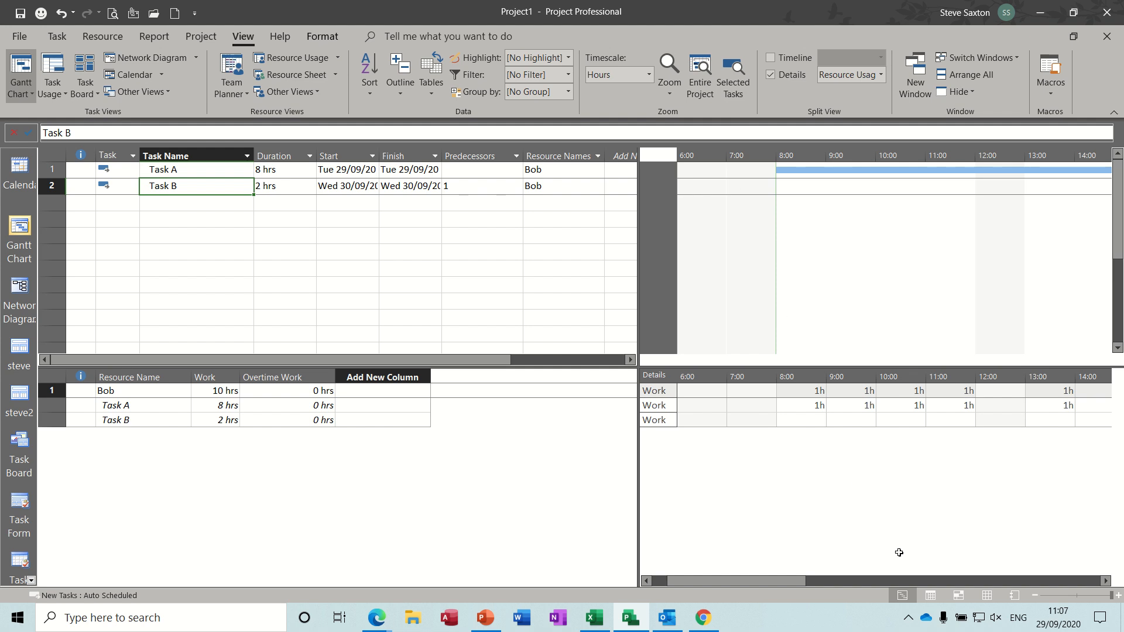
Switch the upper view to the Resource Sheet
left_click(987, 597)
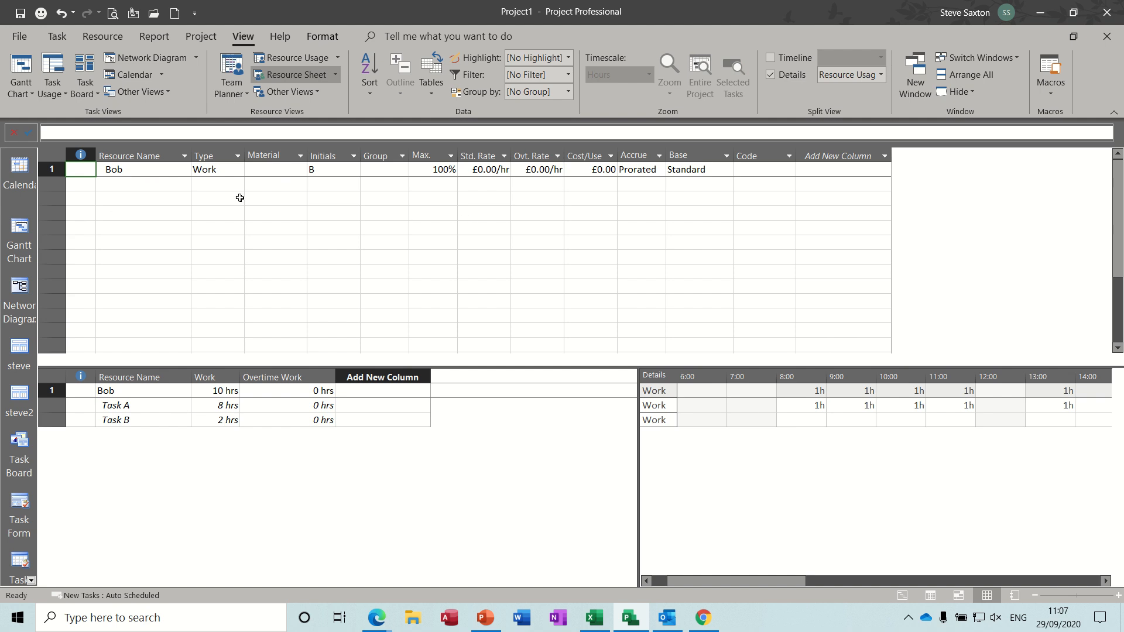
Open the details of the default work week in the resource's working time calendar
double_click(155, 171)
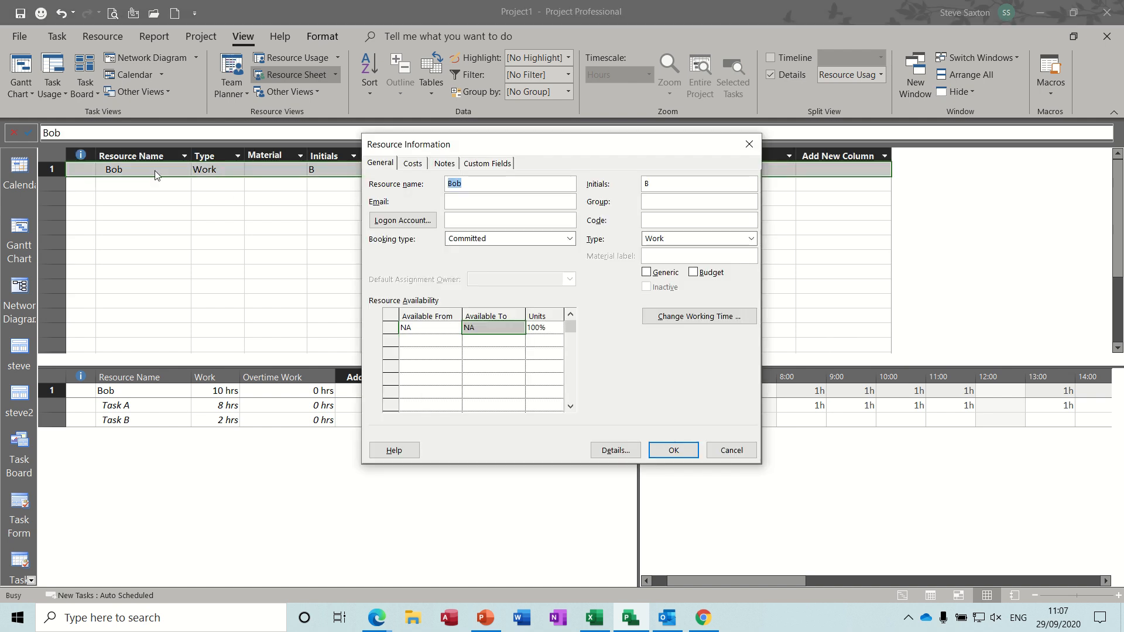
left_click(697, 324)
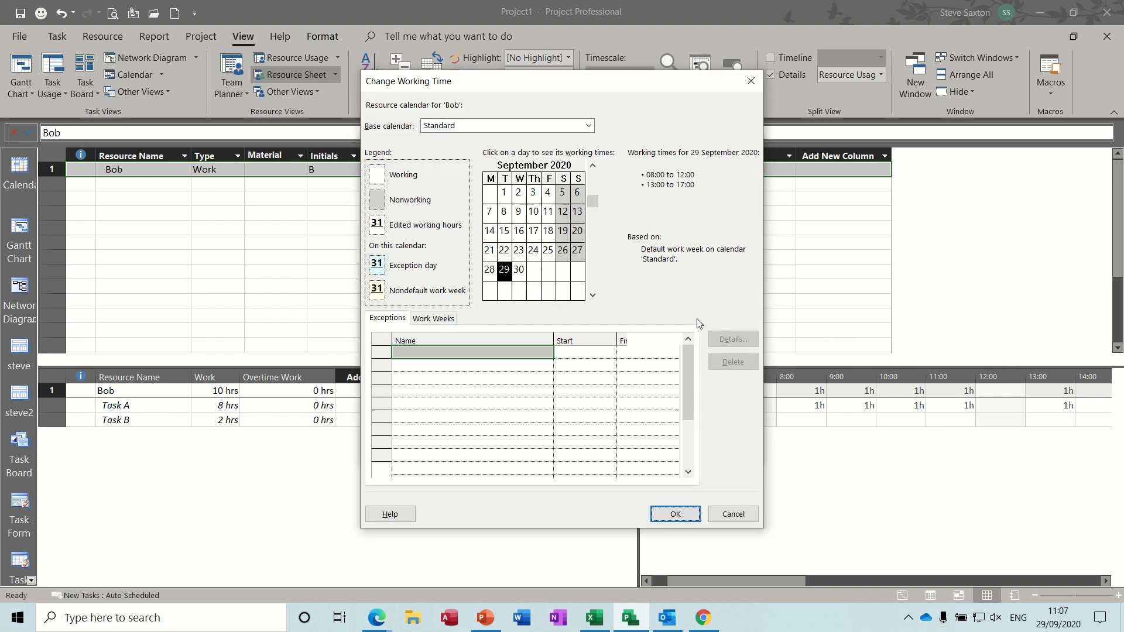
left_click(440, 321)
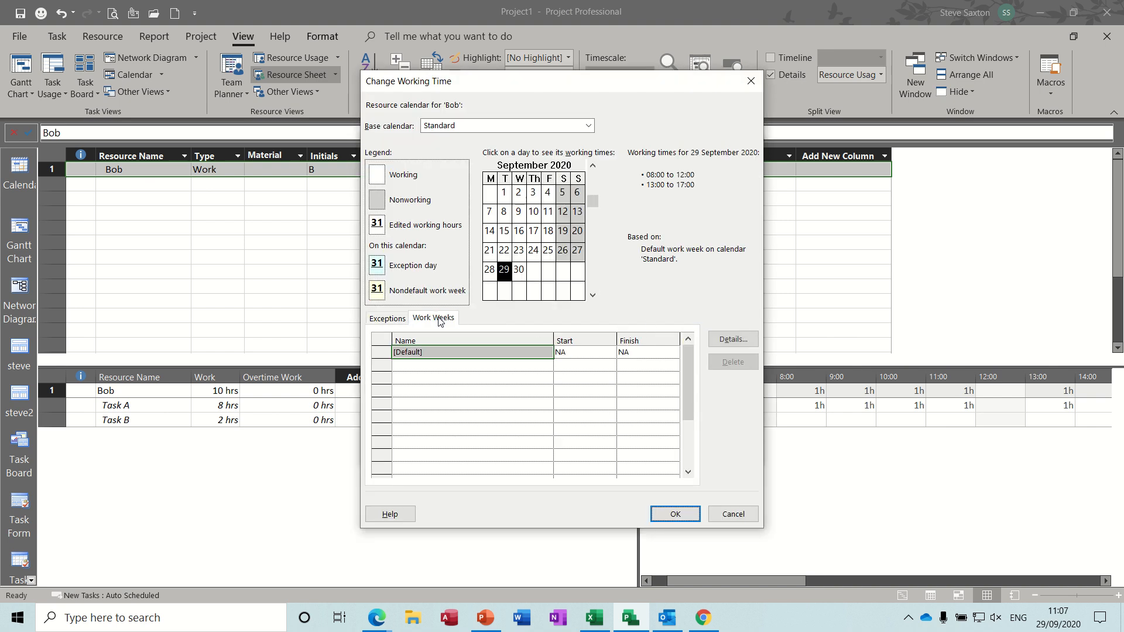
left_click(732, 344)
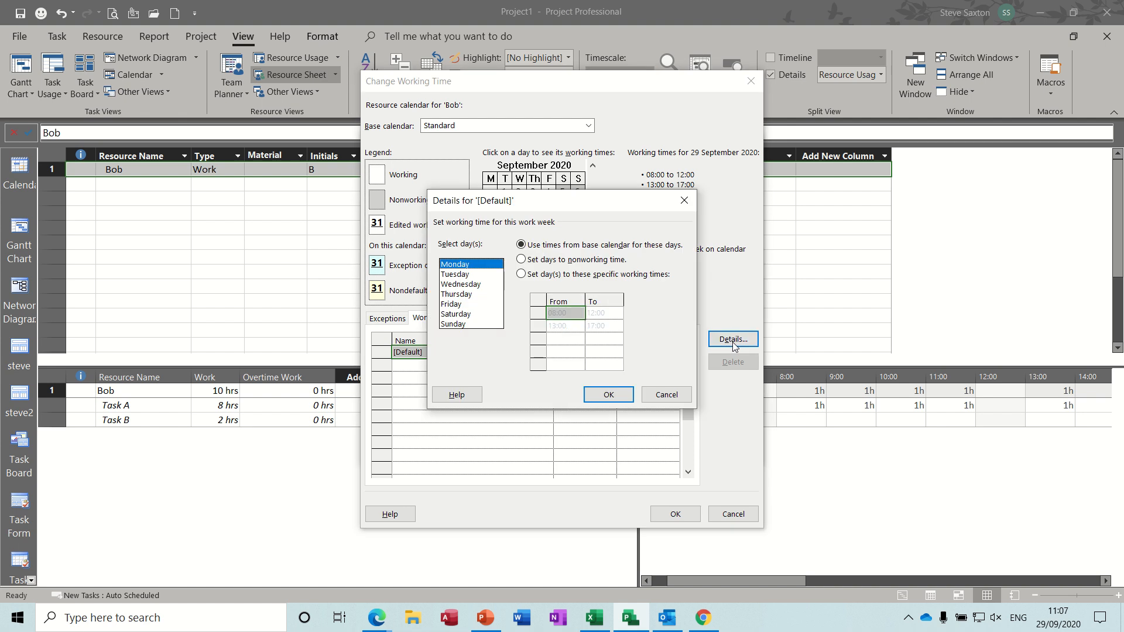
Give Monday to Friday specific working times with the second shift ending at 19:00, and save the resource's calendar
left_click_drag(463, 268, 468, 305)
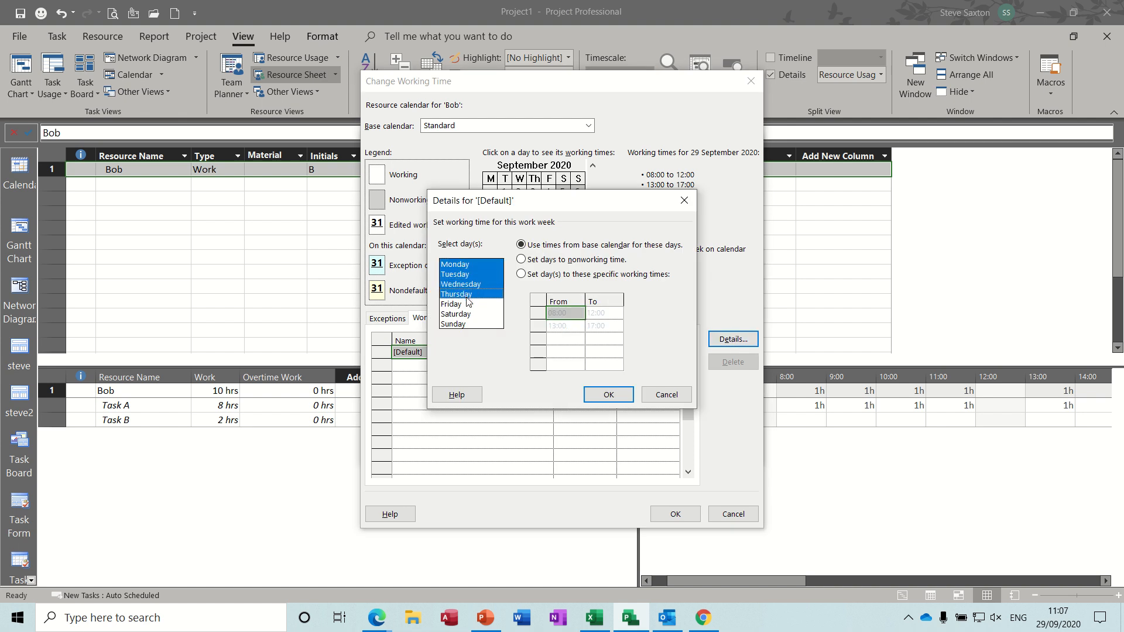
left_click(521, 275)
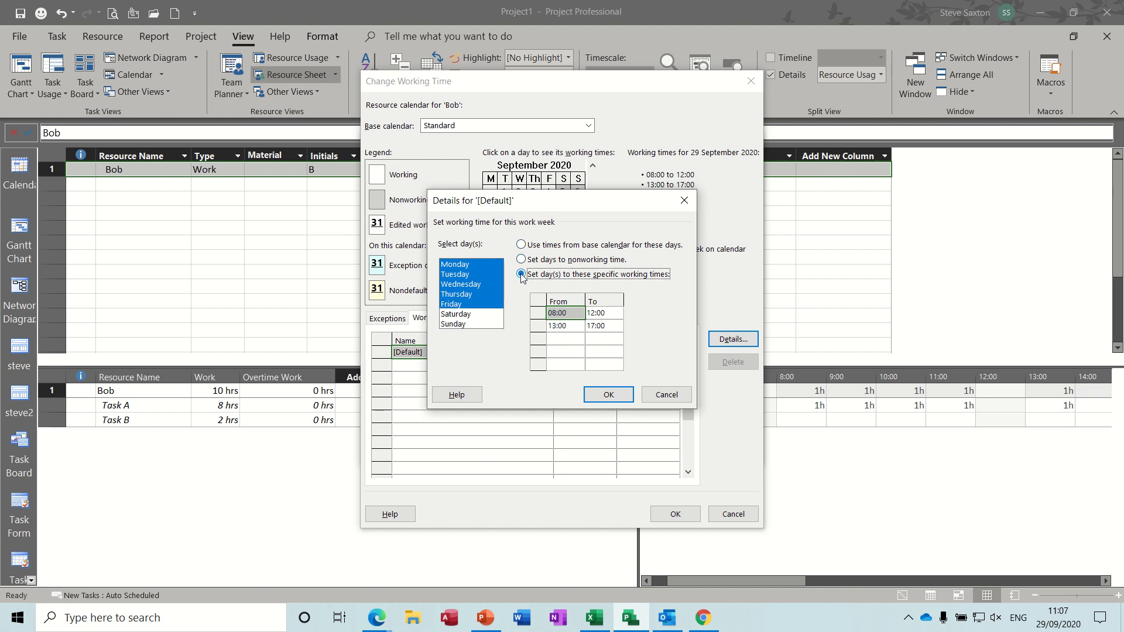
left_click(606, 328)
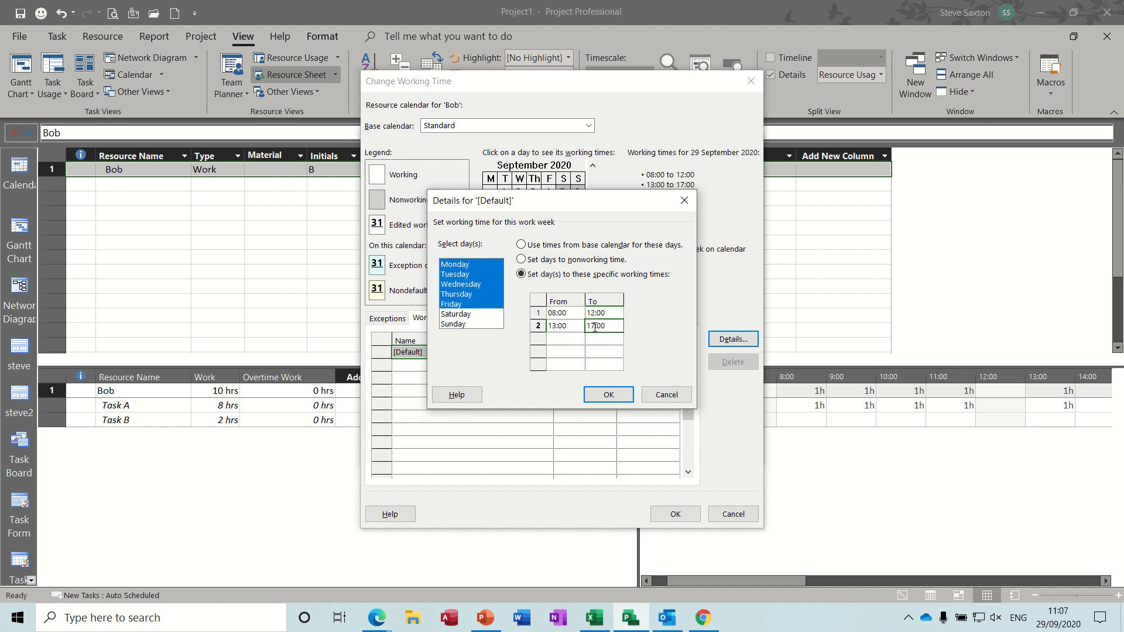
left_click(594, 326)
key("BackSpace")
left_click(611, 340)
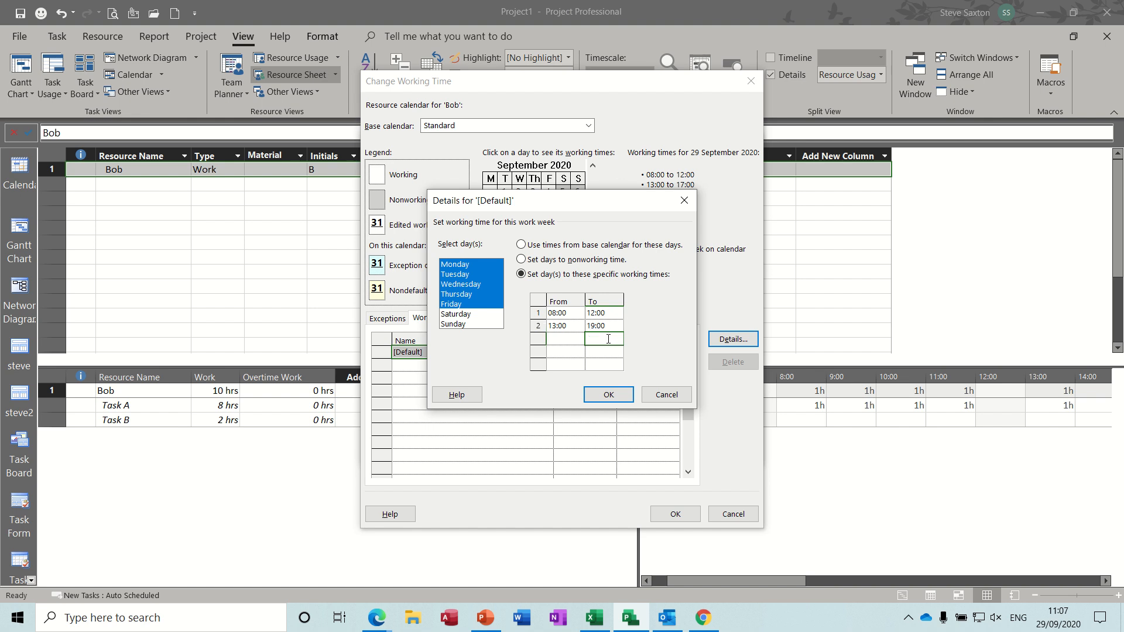
left_click(609, 396)
left_click(668, 518)
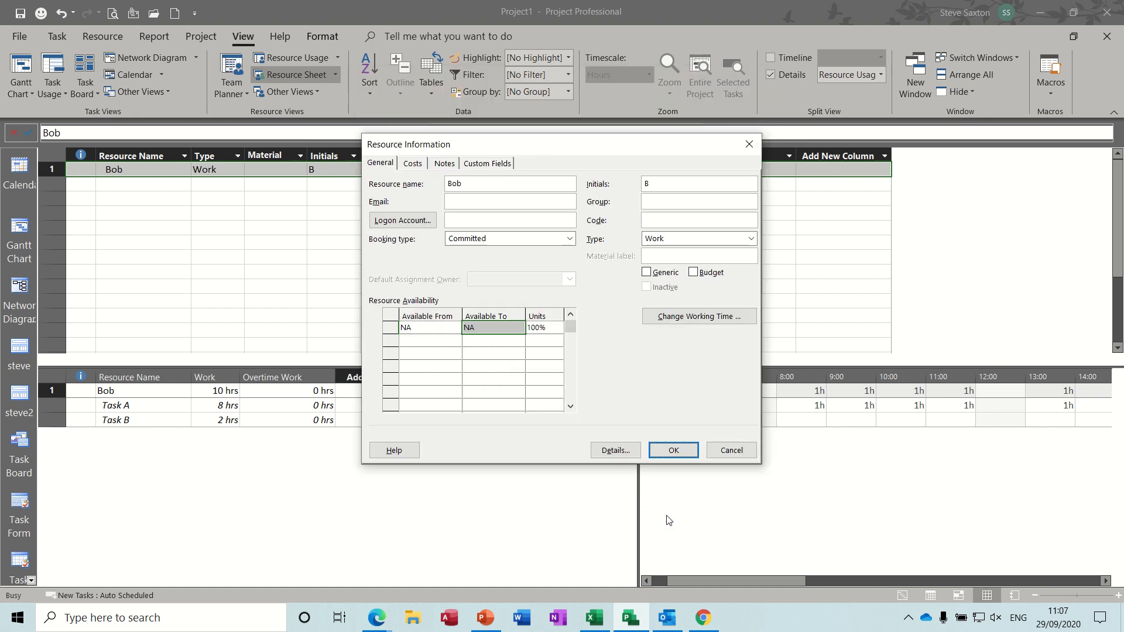
left_click(663, 454)
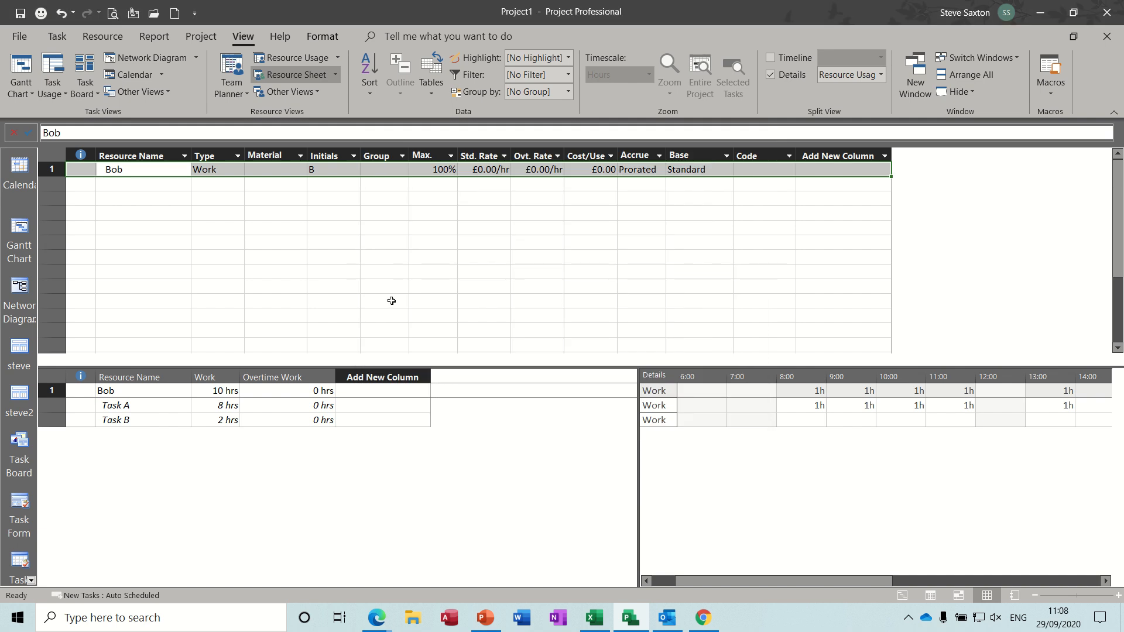
Switch the upper view to the Gantt Chart and bring Task B's bar into view with Scroll to Task
left_click(22, 237)
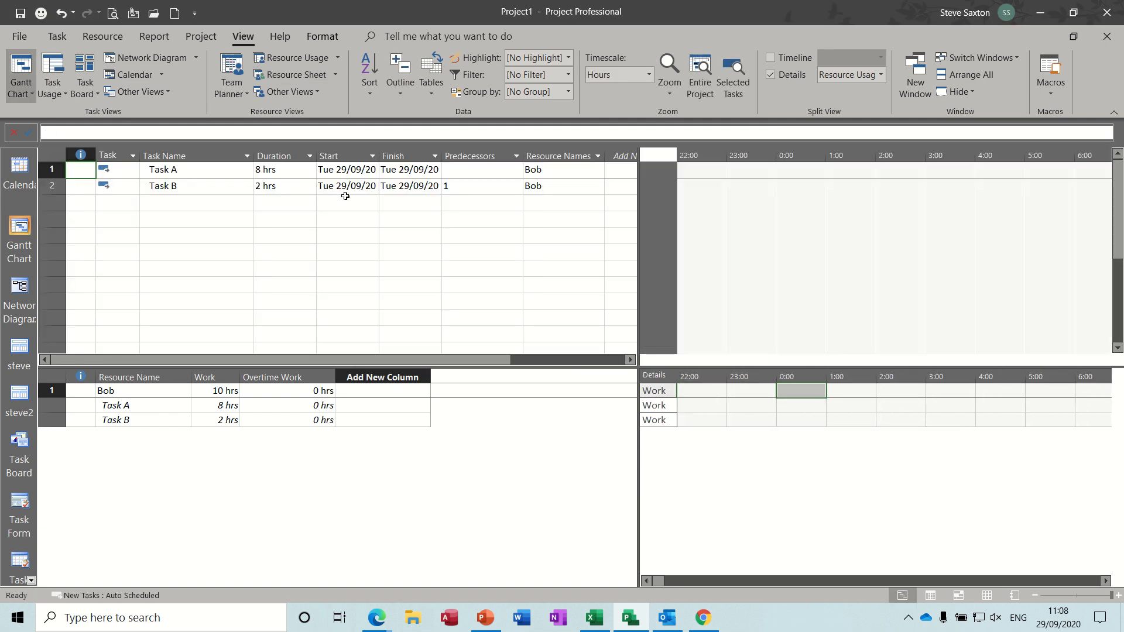
left_click(208, 186)
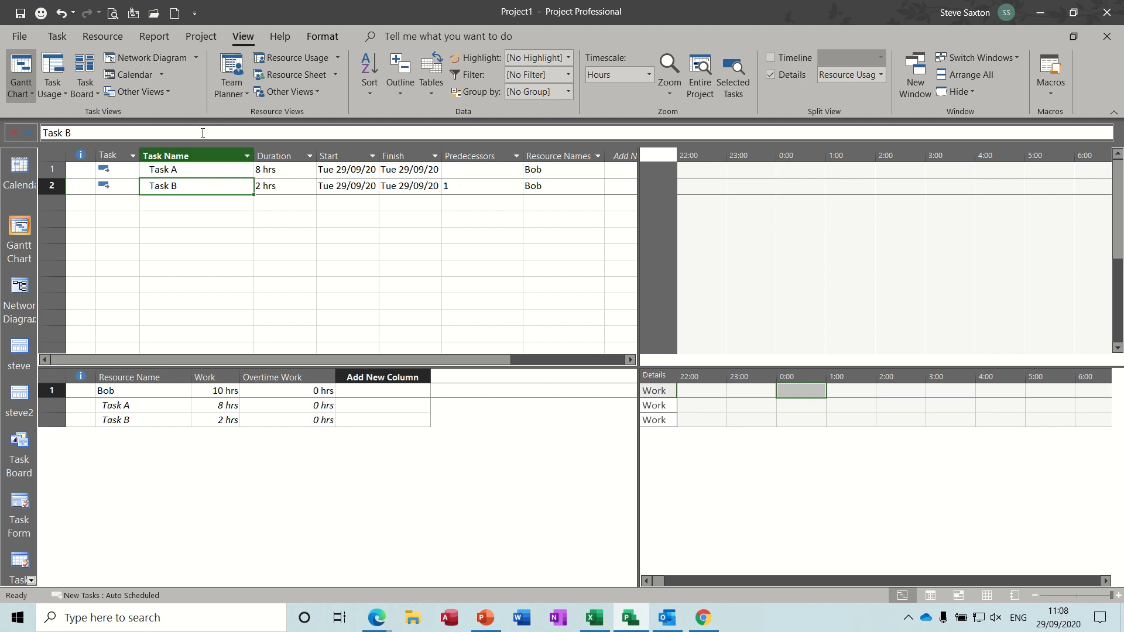
left_click(56, 37)
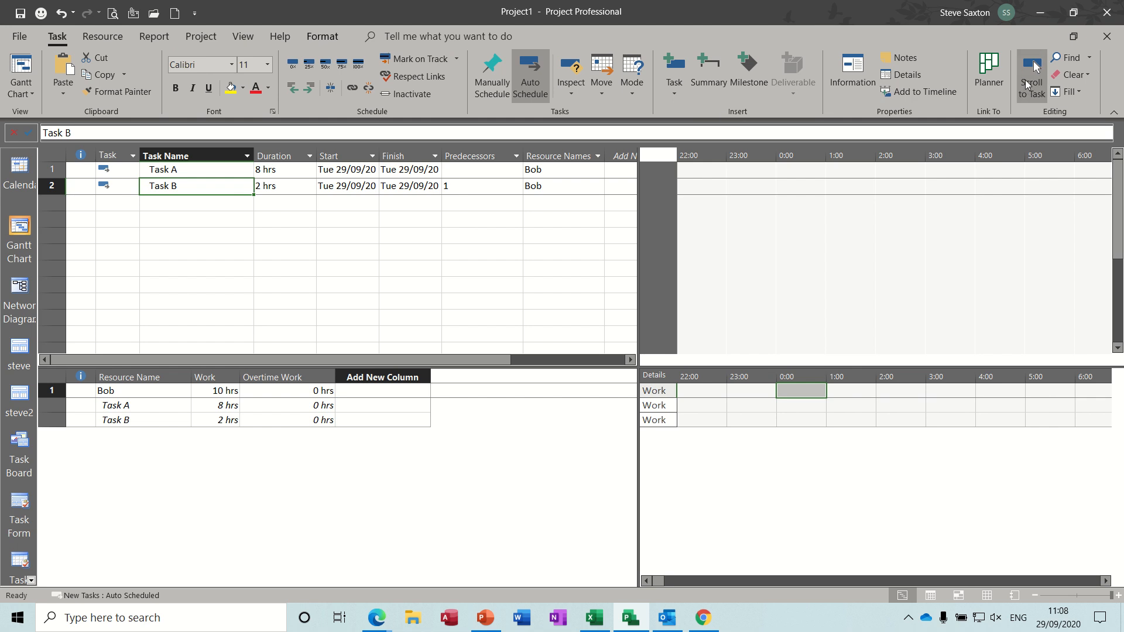
left_click(1031, 71)
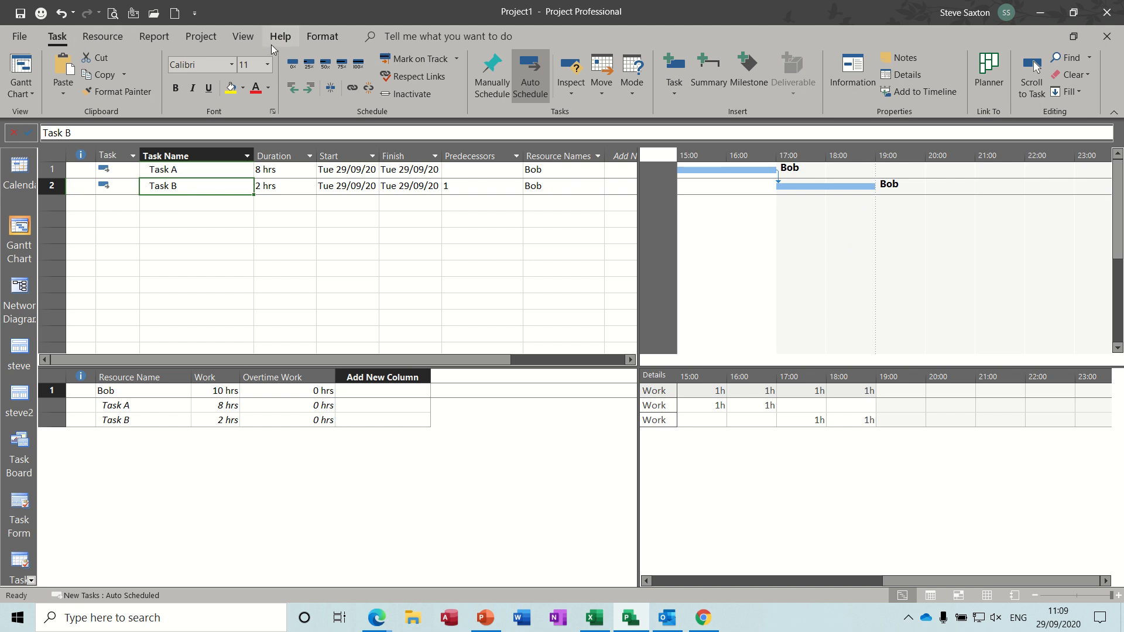
Close the lower Resource Usage view and add the Scroll to Task command to the Quick Access Toolbar
left_click(240, 37)
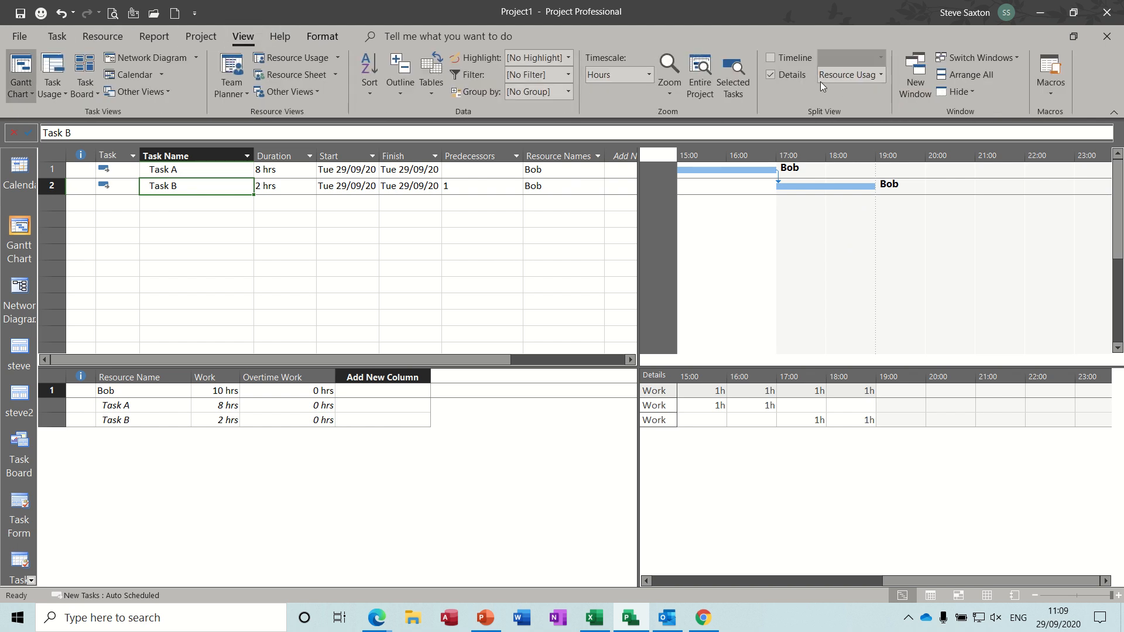
left_click(769, 75)
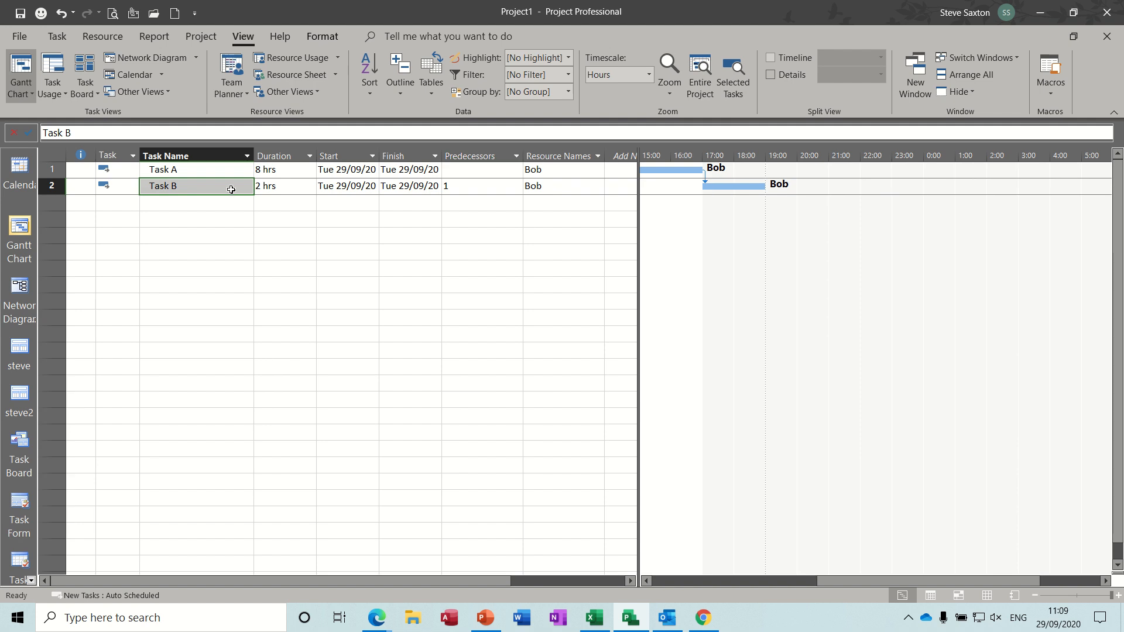
left_click(57, 37)
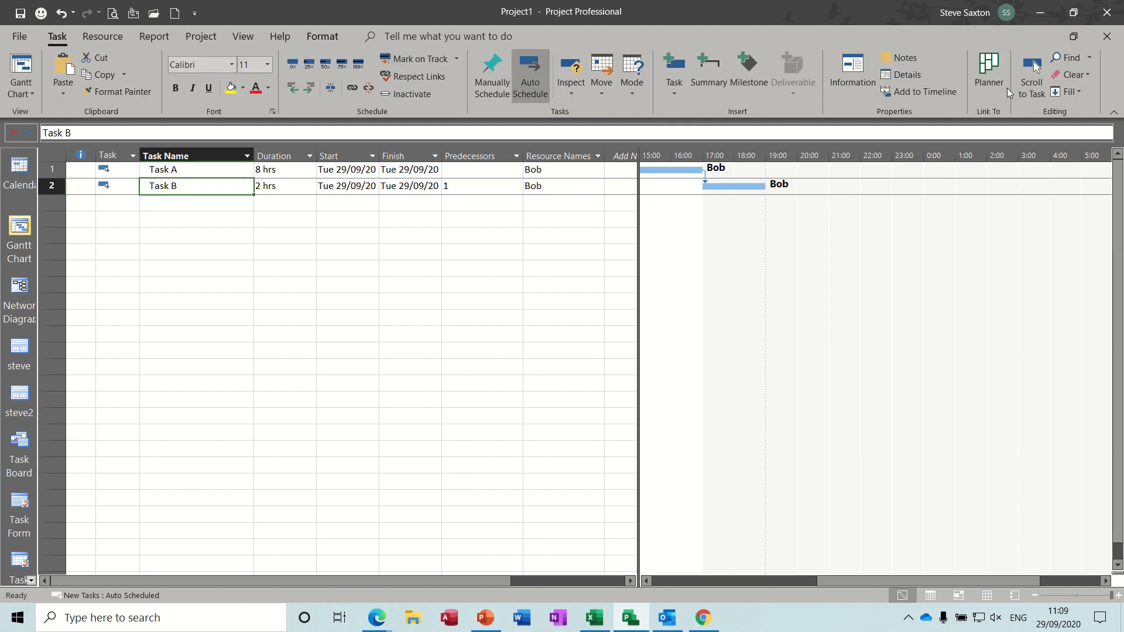
left_click(1030, 62)
right_click(1033, 67)
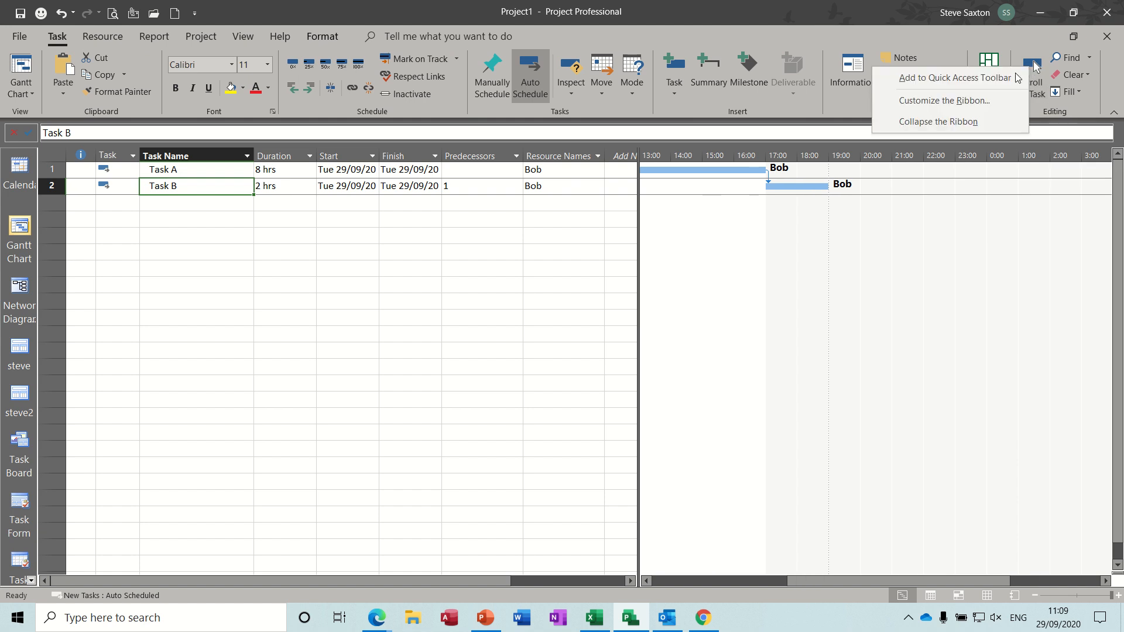
left_click(985, 81)
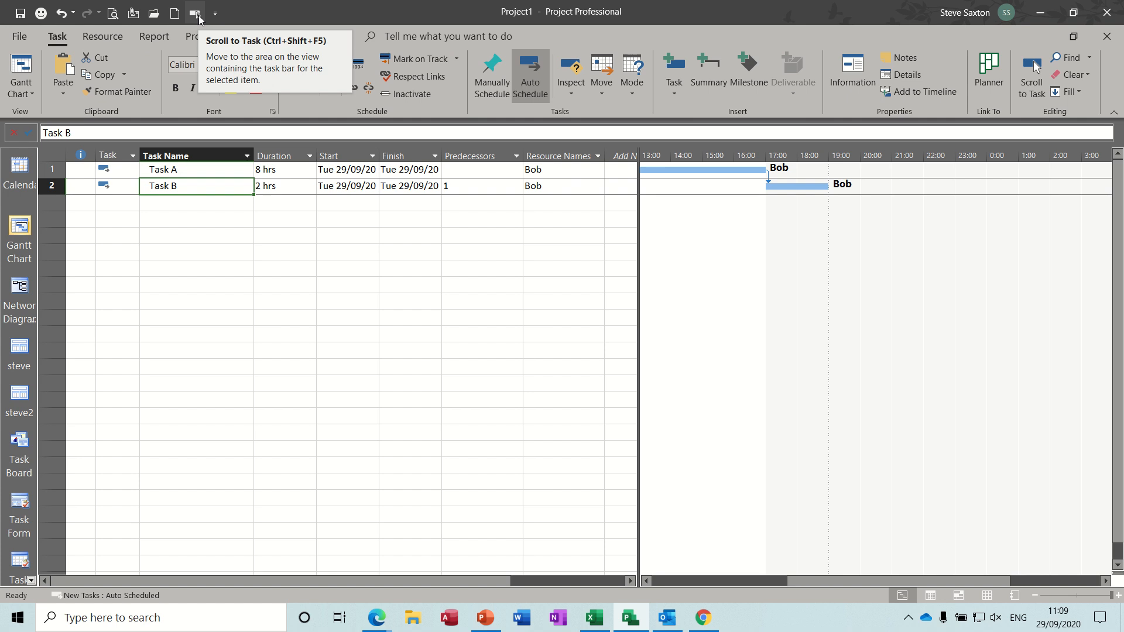
left_click(199, 37)
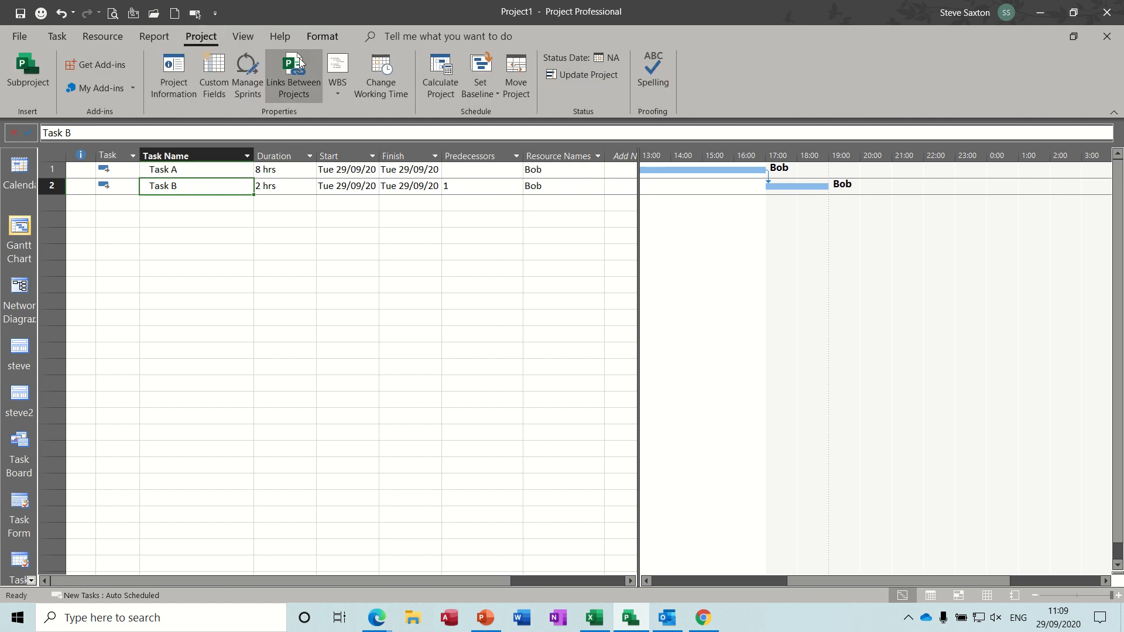
left_click(71, 38)
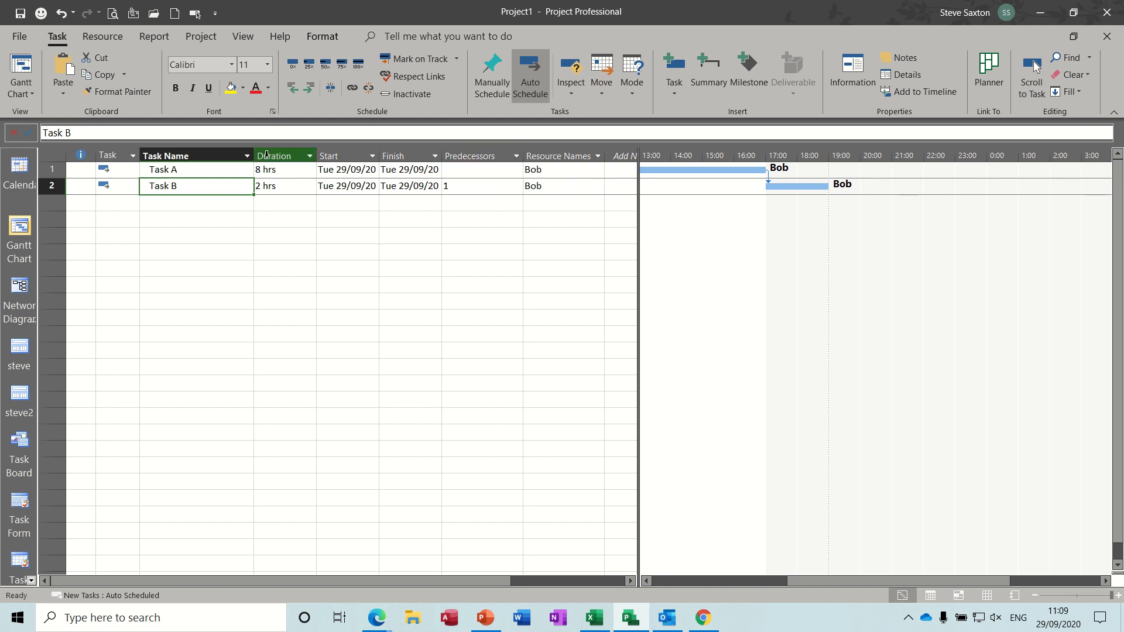
Set the Gantt timescale to two tiers, with Weeks as the middle tier units and Days as the bottom tier units
double_click(840, 159)
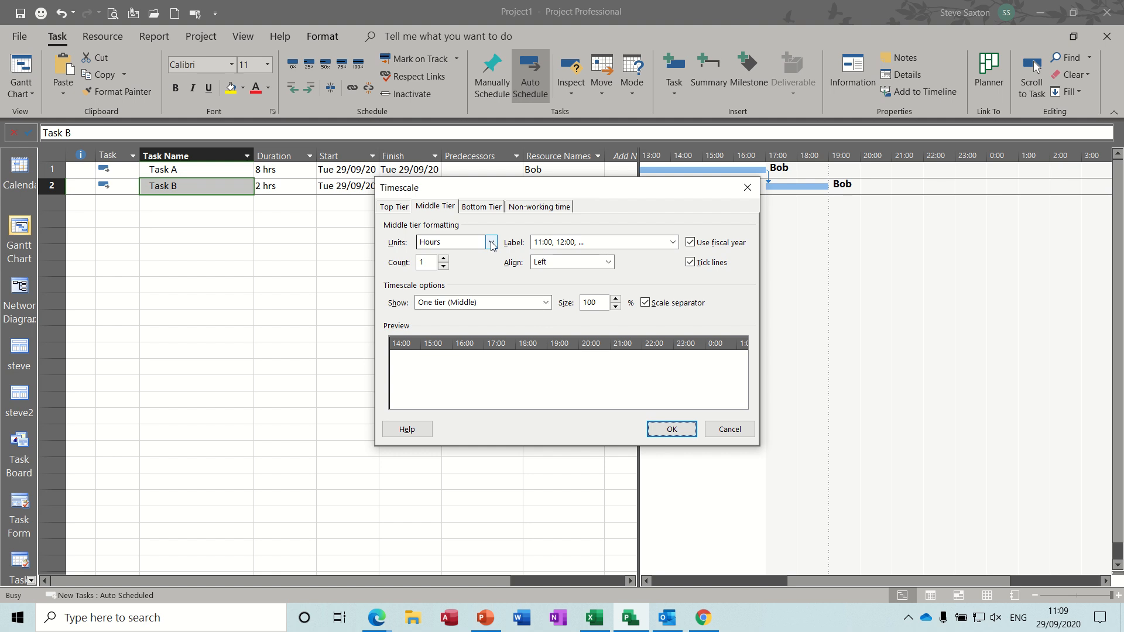
left_click(543, 303)
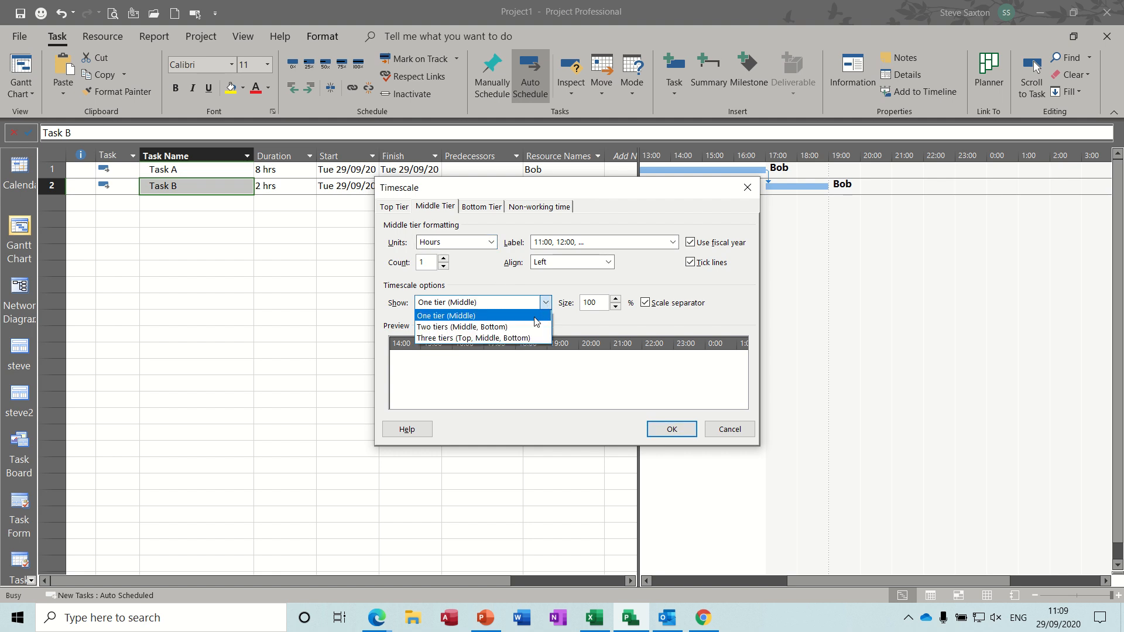
left_click(530, 325)
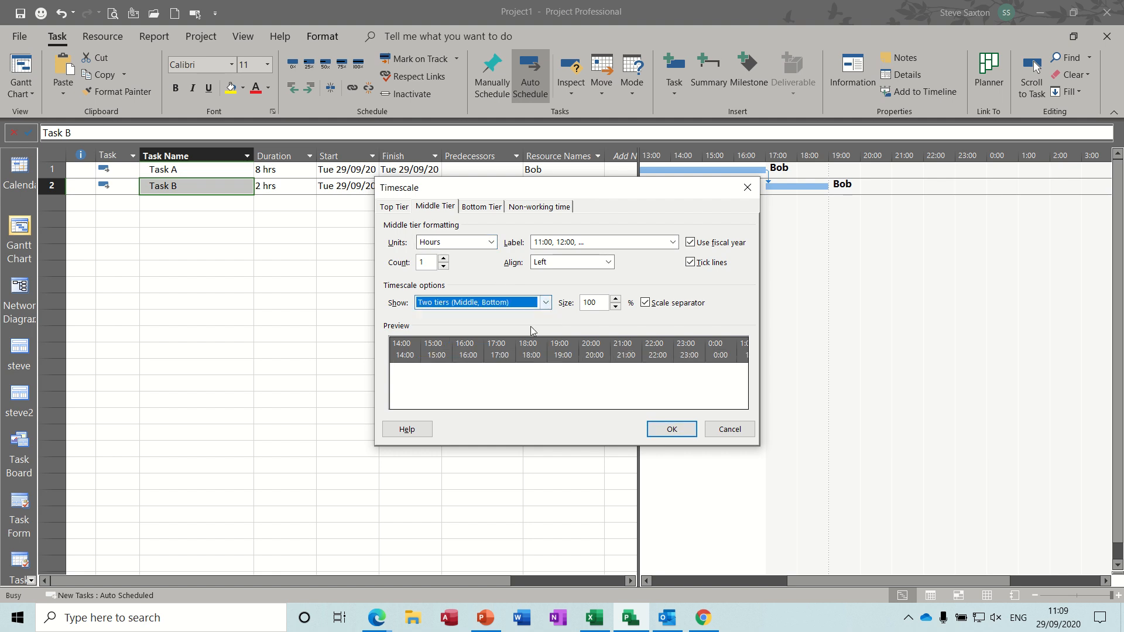
left_click(492, 244)
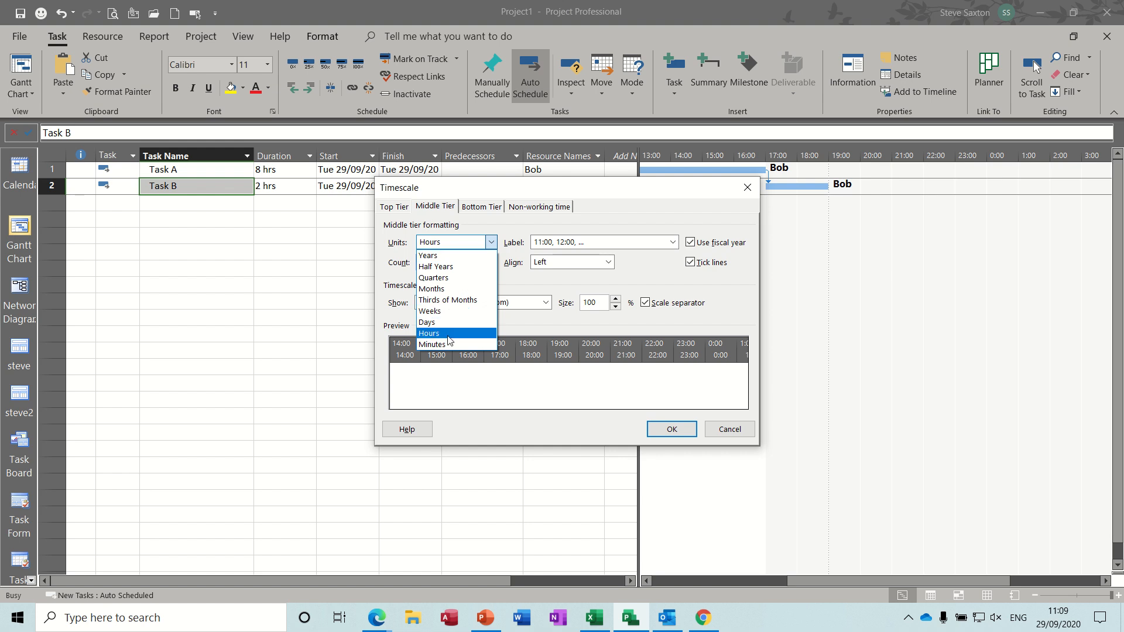
left_click(447, 312)
left_click(481, 207)
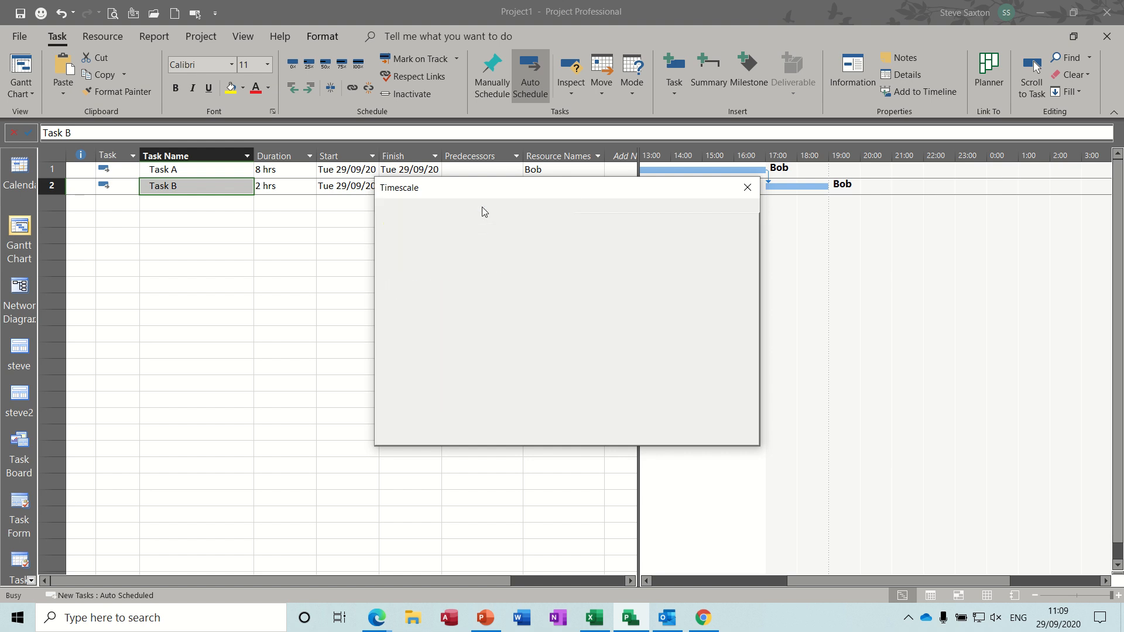
left_click(492, 243)
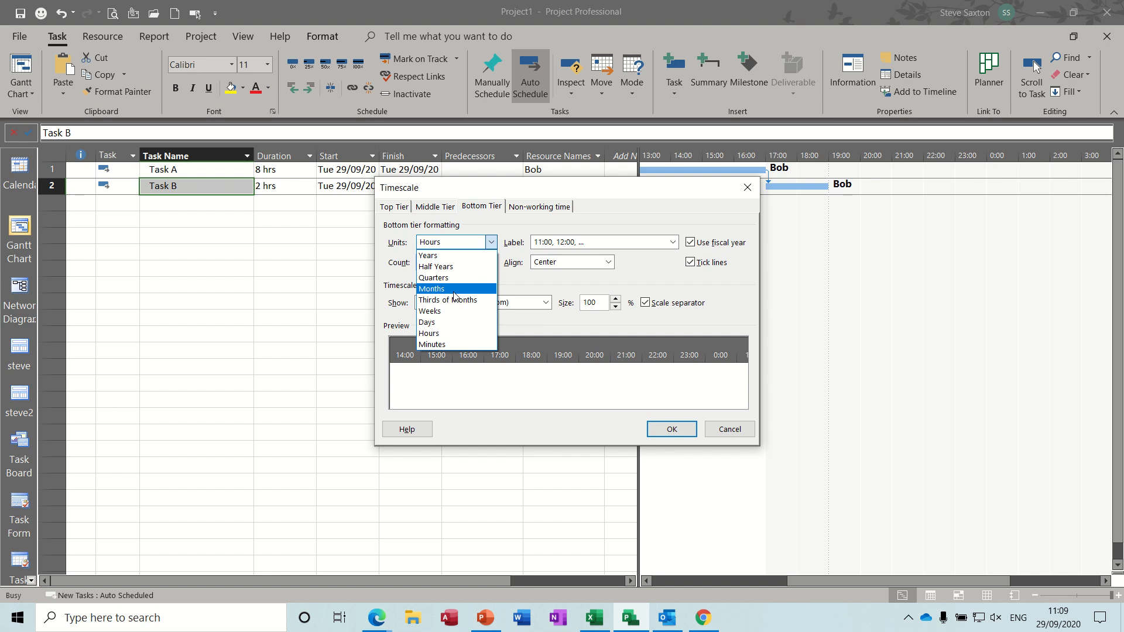
left_click(448, 324)
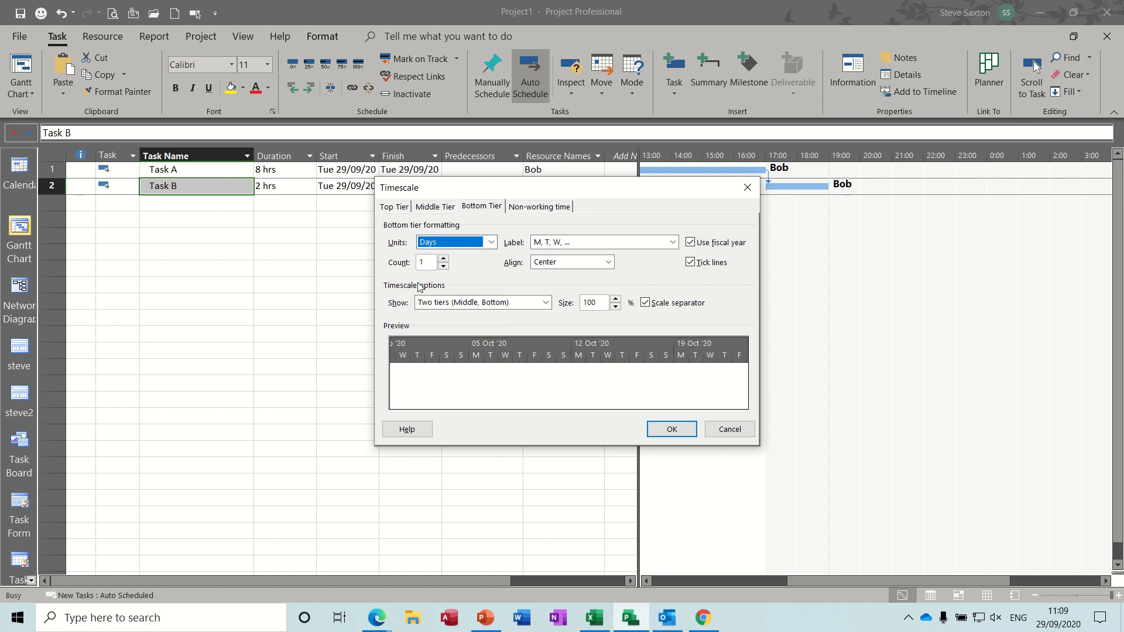
left_click(436, 209)
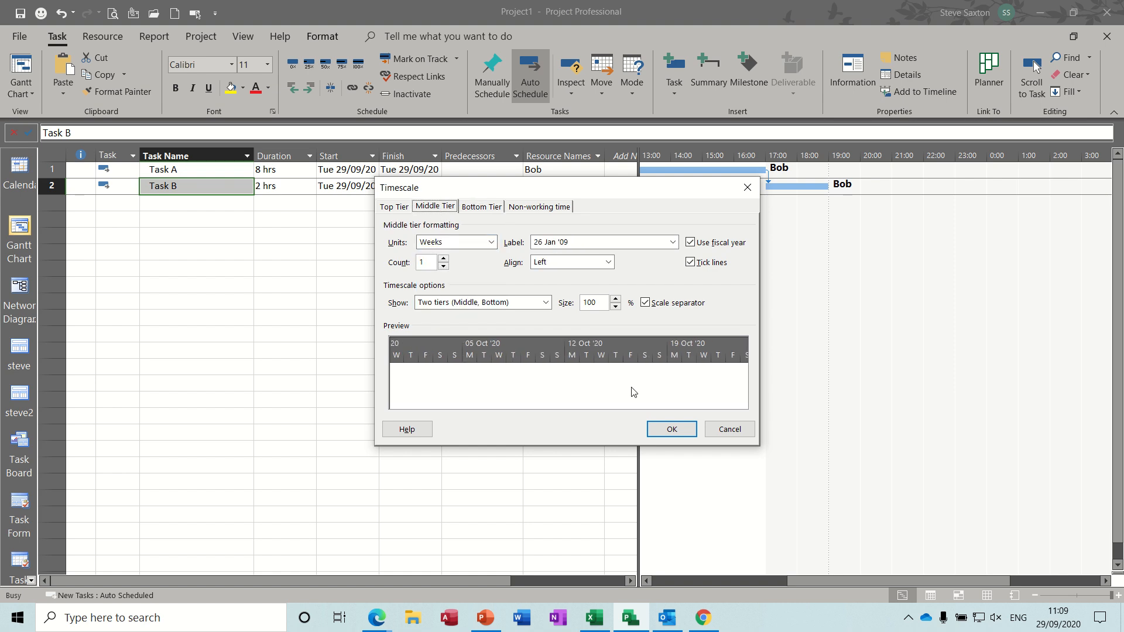
left_click(668, 434)
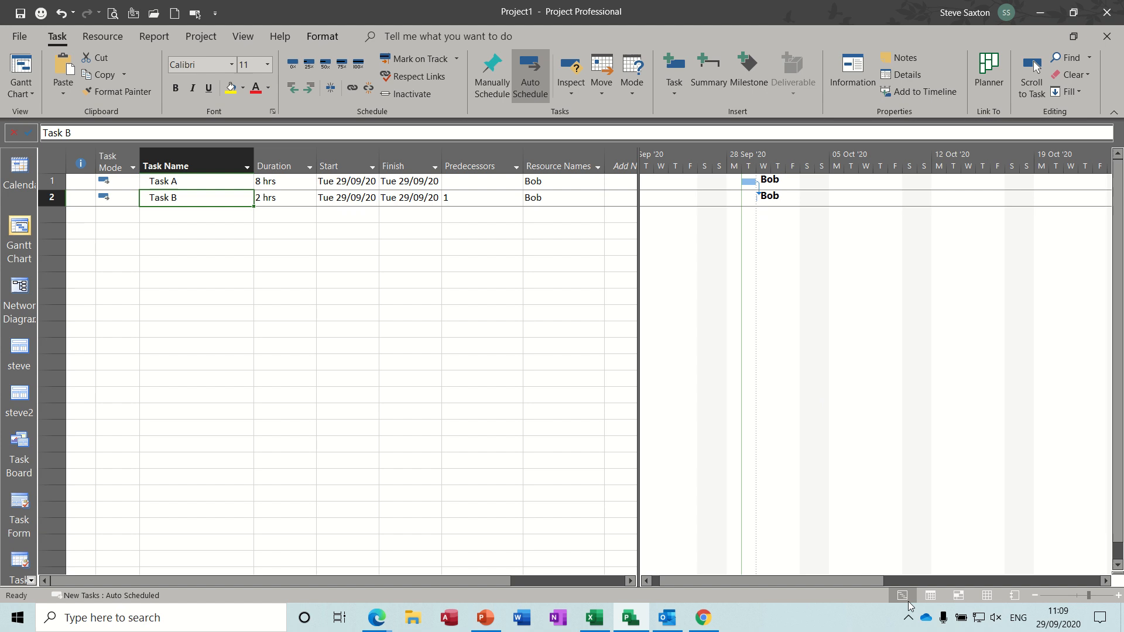
Try Scroll to Task on Task B from a distant date range, and widen the Gantt chart area beside the task table
left_click_drag(840, 578, 1045, 573)
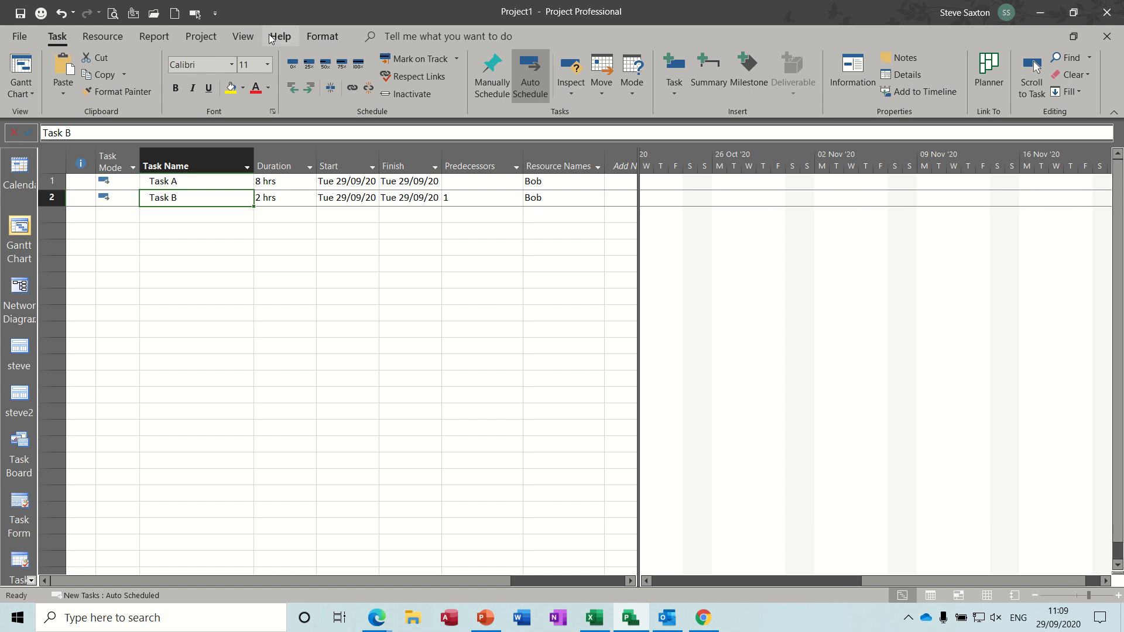
left_click(245, 40)
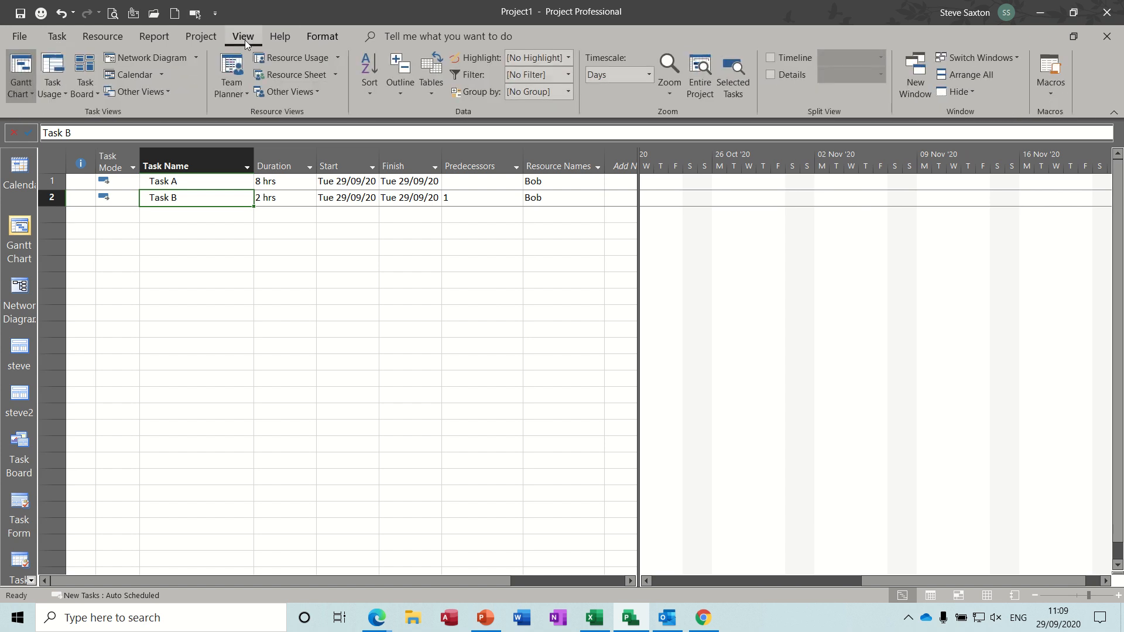
left_click(195, 15)
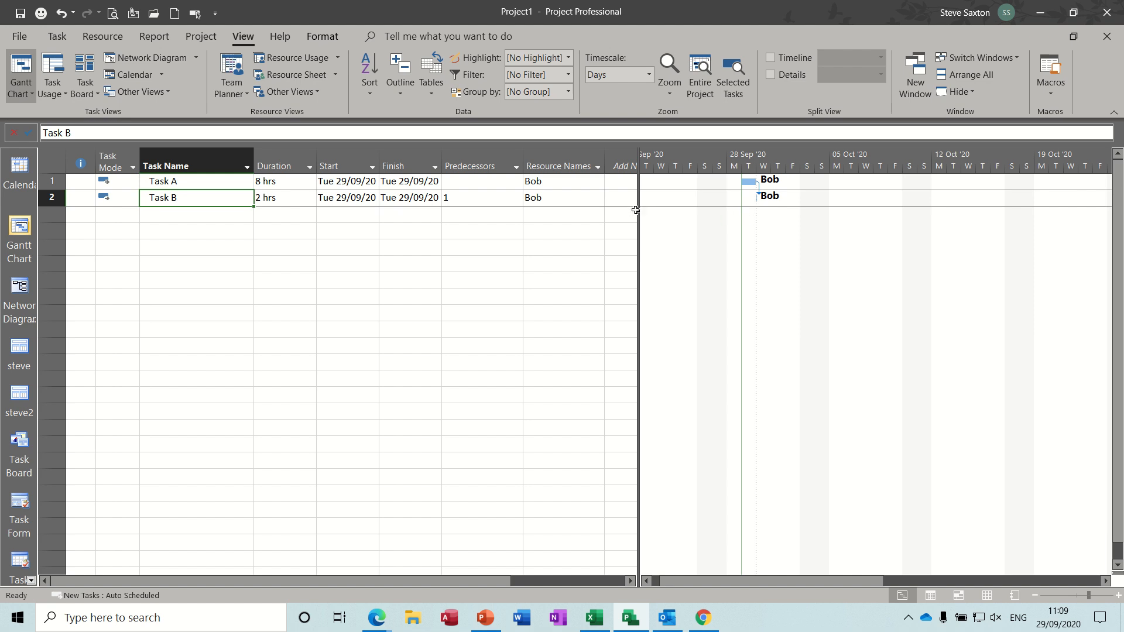
left_click_drag(638, 211, 591, 211)
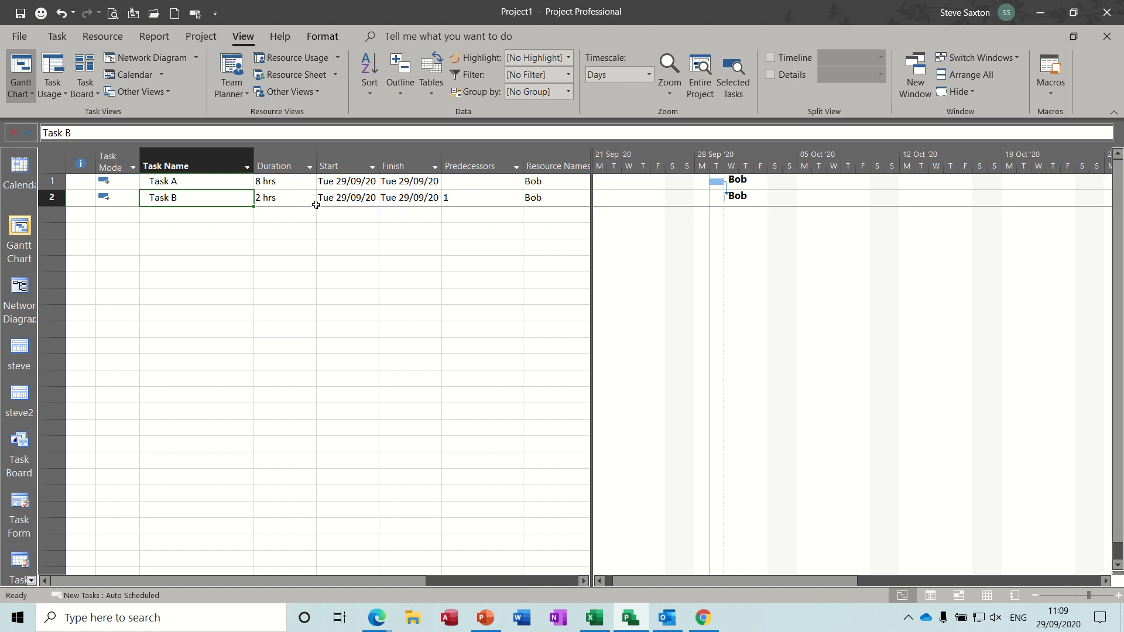